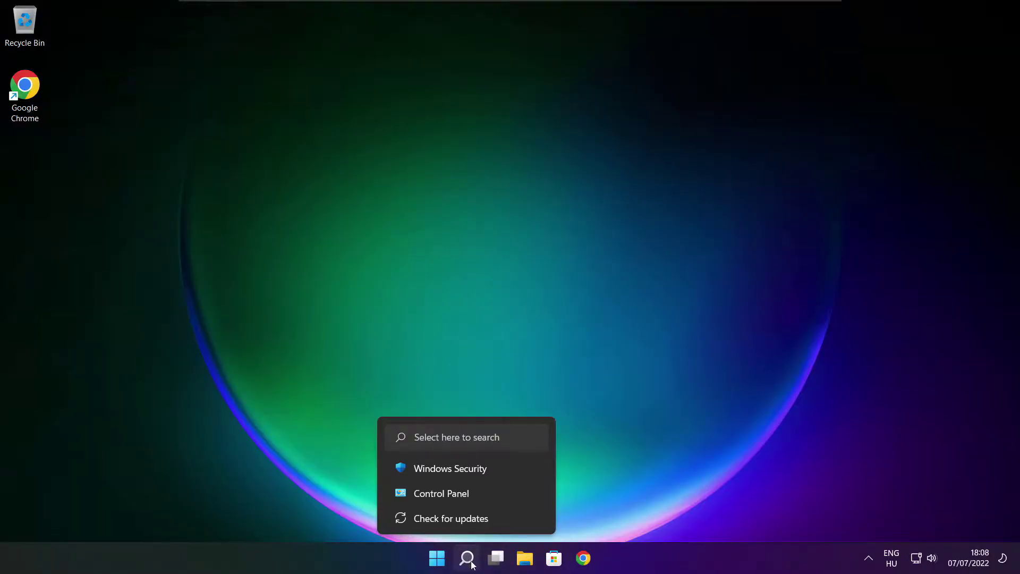
- Search Windows for 'device manager'
{"action": "left_click", "coordinate": [467, 558]}
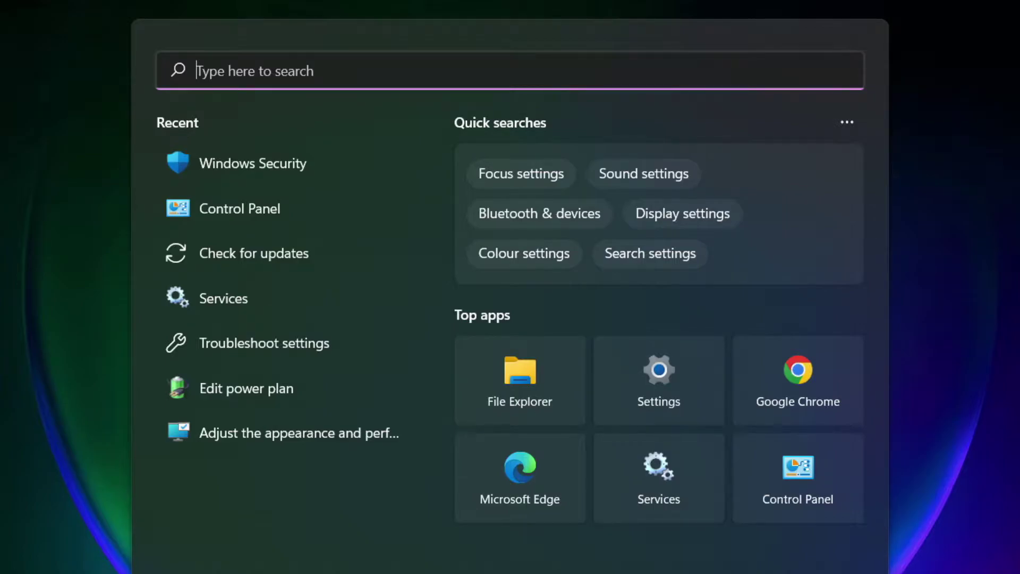
{"action": "type", "text": "device ma"}
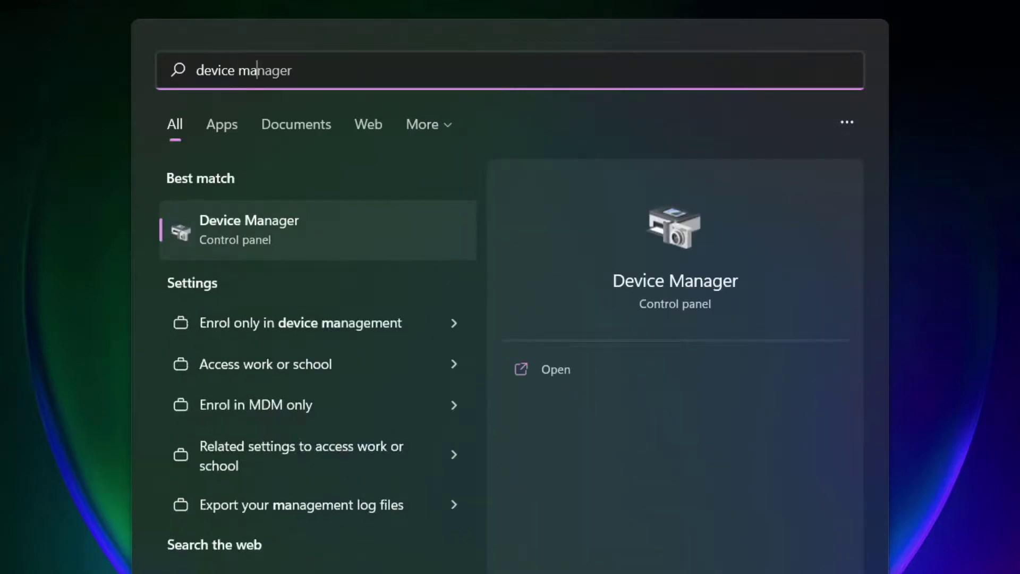
{"action": "type", "text": "nager"}
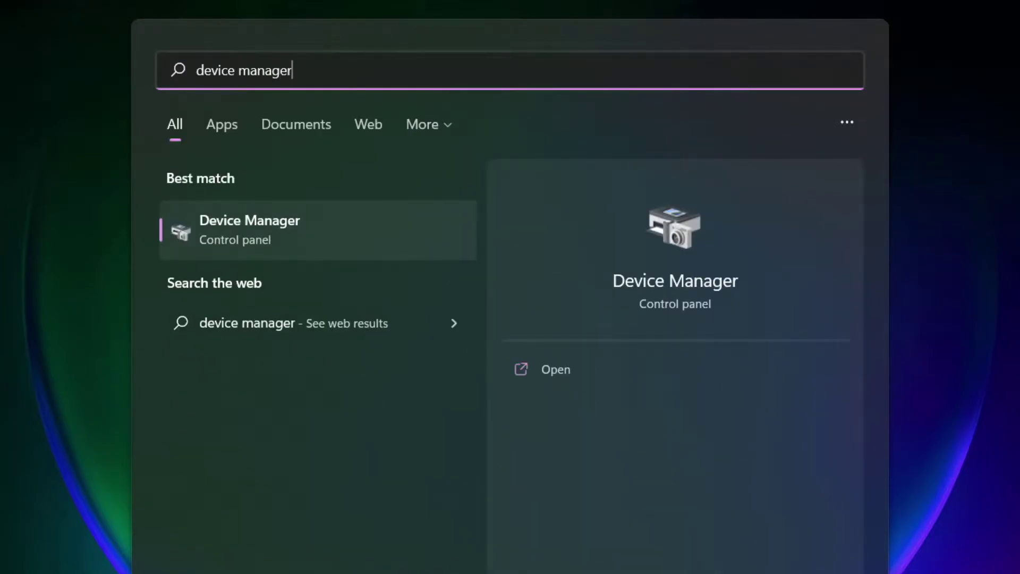
- In maximized Device Manager, auto-update the VMware SVGA 3D display driver; the best driver is already installed
{"action": "left_click", "coordinate": [374, 234]}
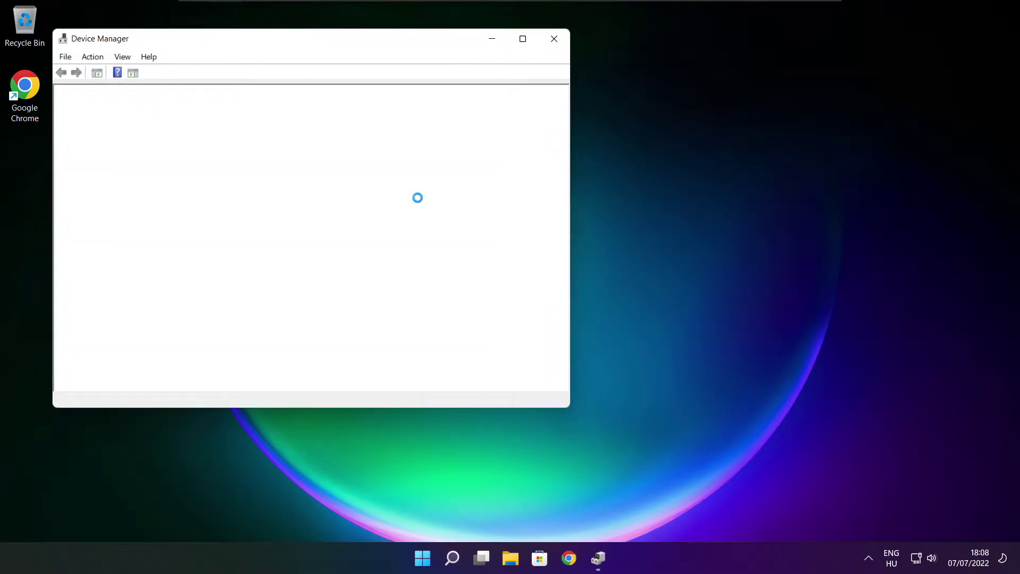
{"action": "left_click", "coordinate": [522, 39]}
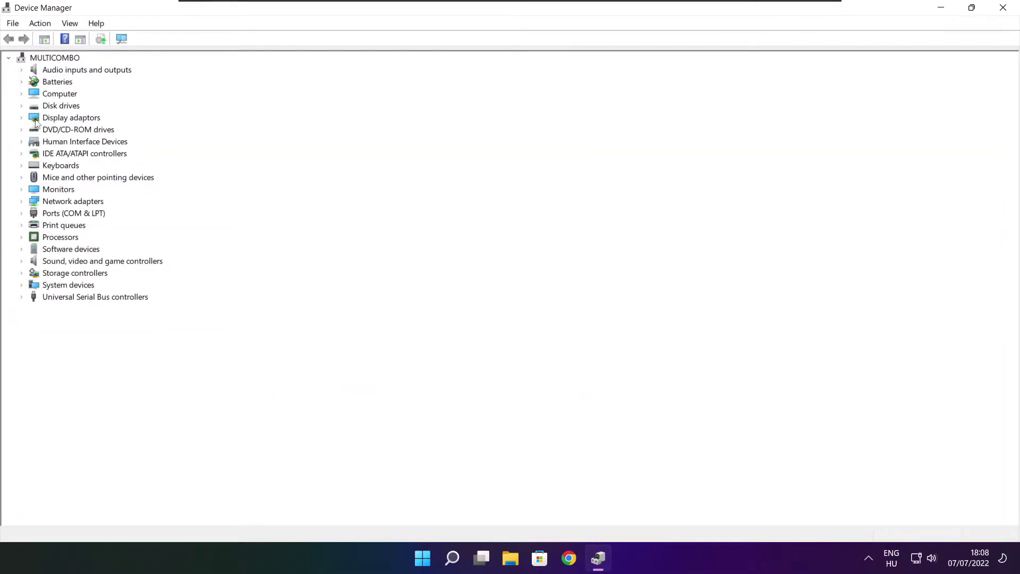
{"action": "left_click", "coordinate": [58, 117]}
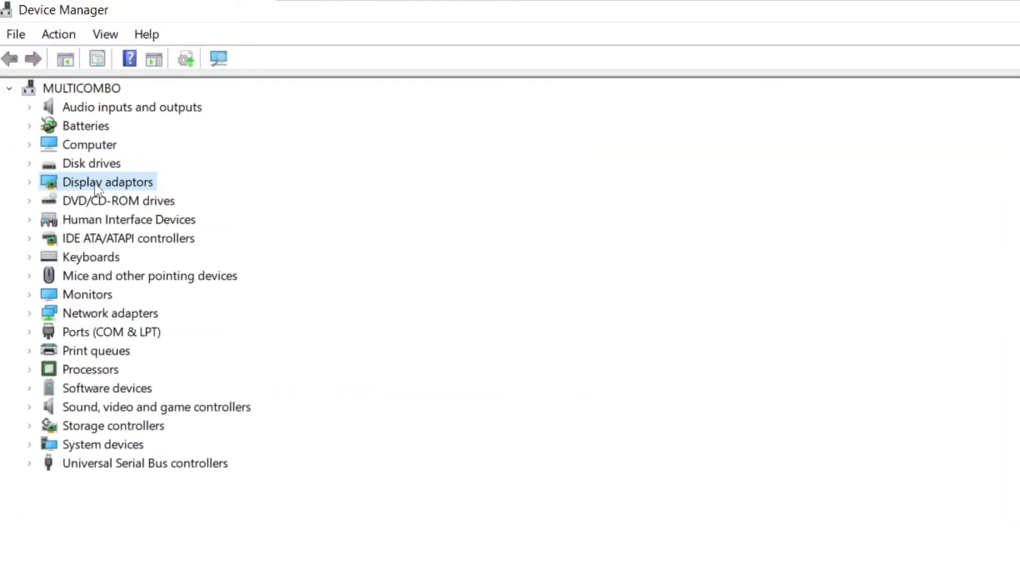
{"action": "left_click", "coordinate": [31, 183]}
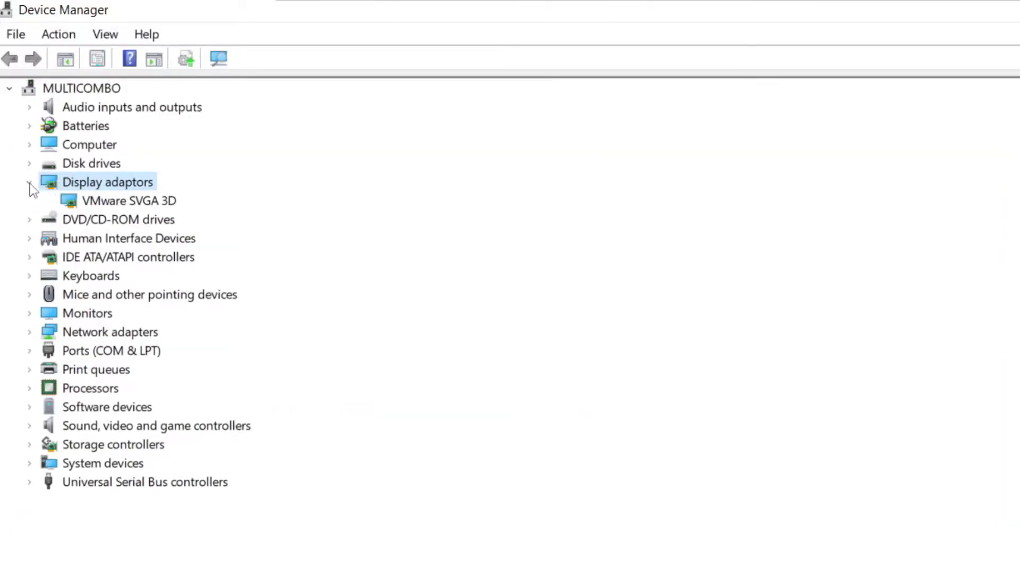
{"action": "left_click", "coordinate": [151, 202]}
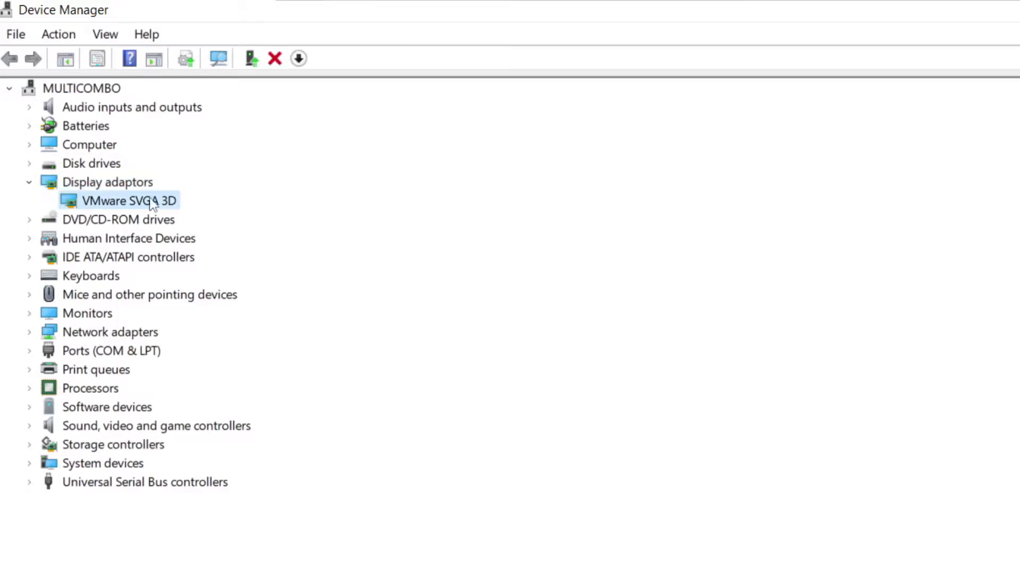
{"action": "right_click", "coordinate": [106, 202]}
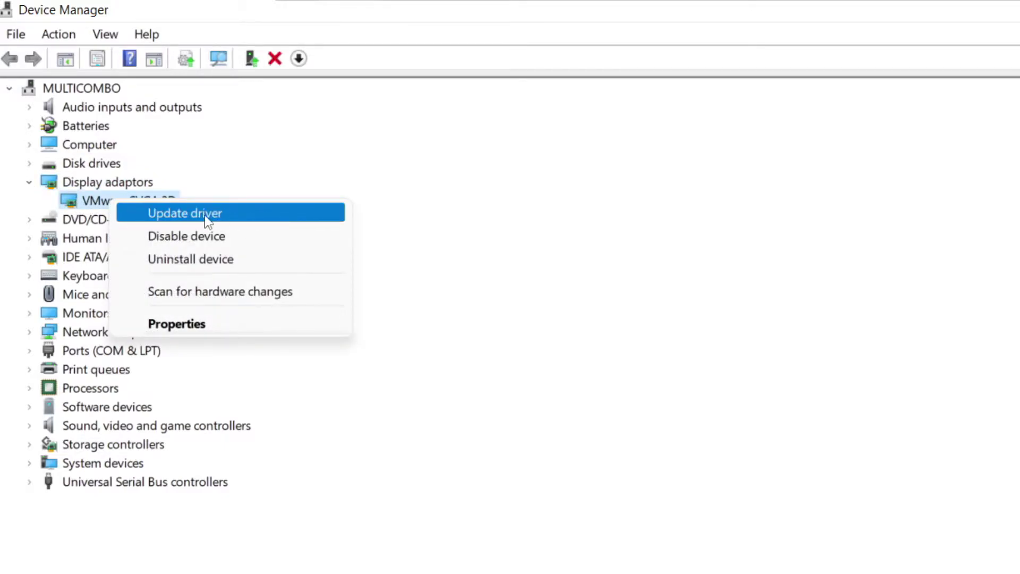
{"action": "left_click", "coordinate": [227, 217]}
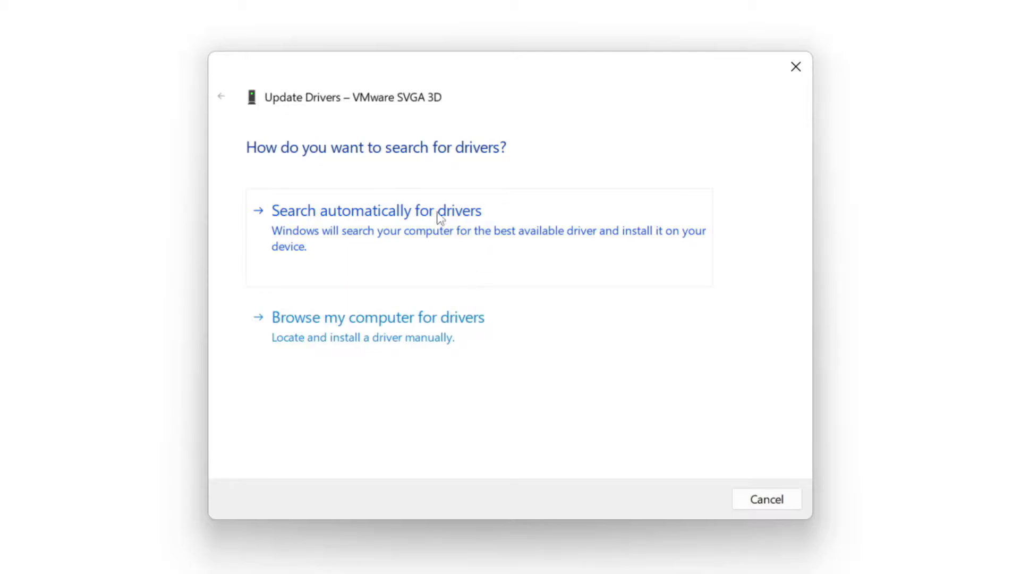
{"action": "left_click", "coordinate": [449, 241]}
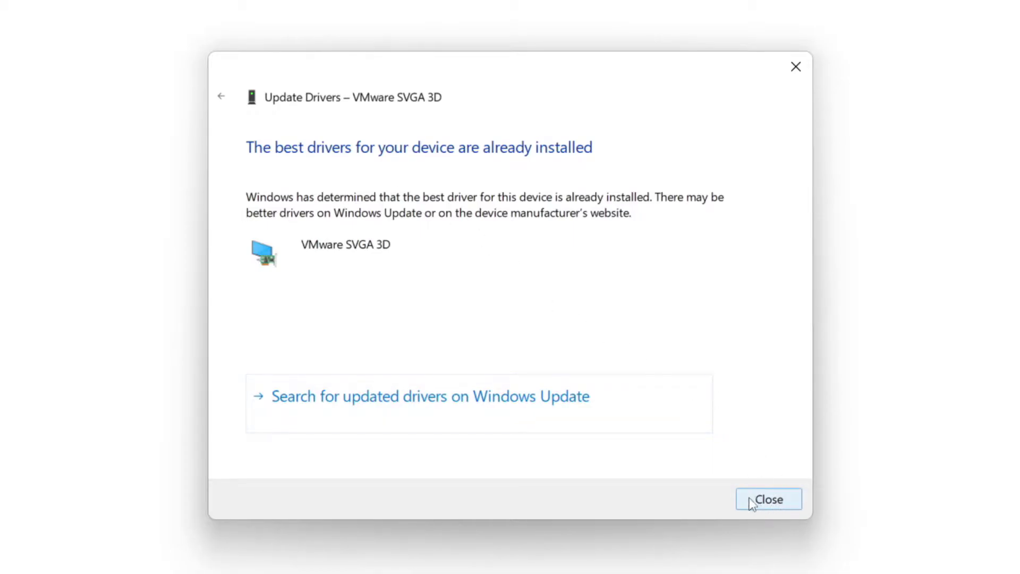
{"action": "left_click", "coordinate": [767, 501]}
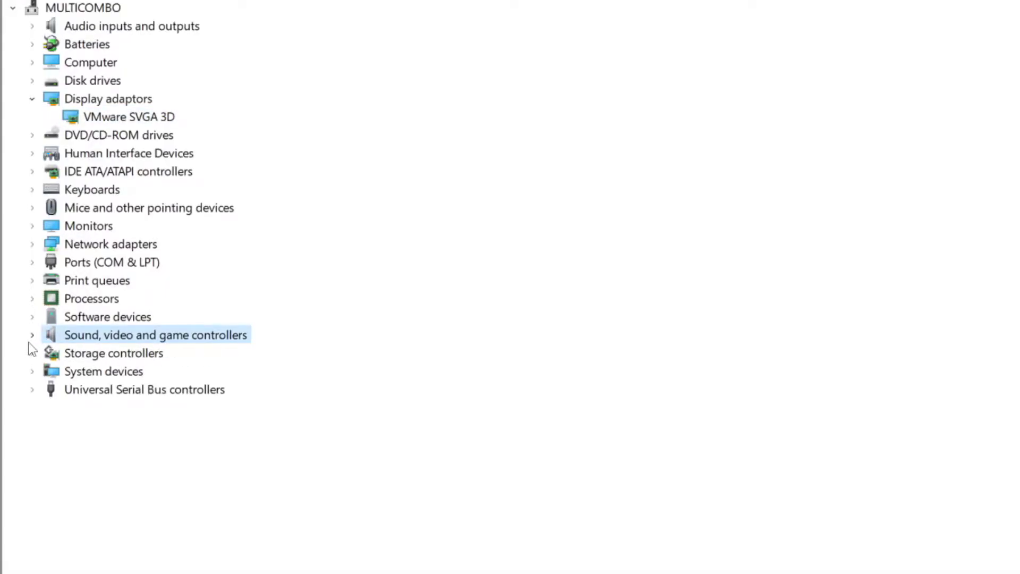
- Auto-search for a High Definition Audio Device driver; the best one is already installed
{"action": "left_click", "coordinate": [32, 336]}
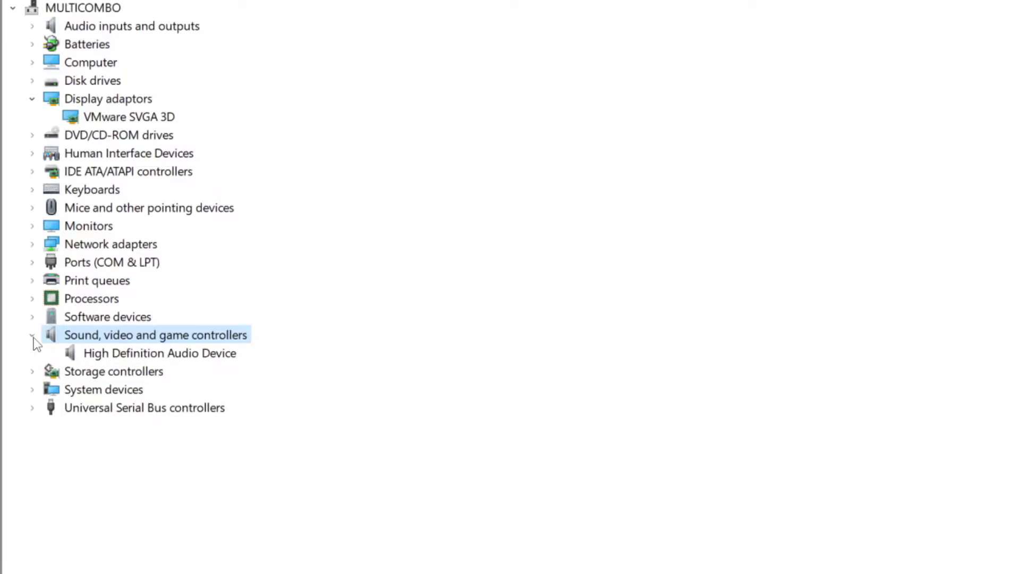
{"action": "left_click", "coordinate": [195, 355]}
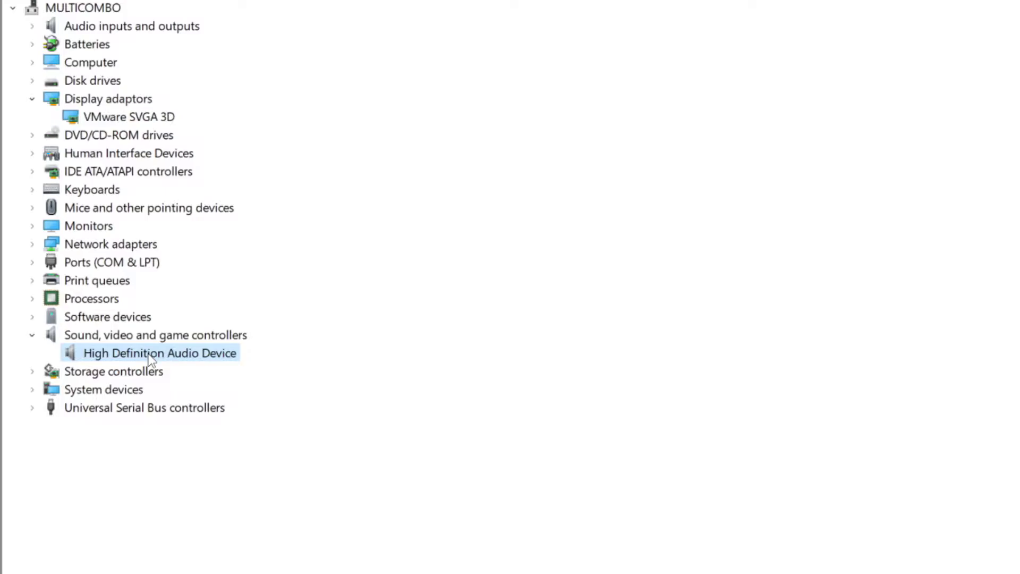
{"action": "right_click", "coordinate": [149, 354]}
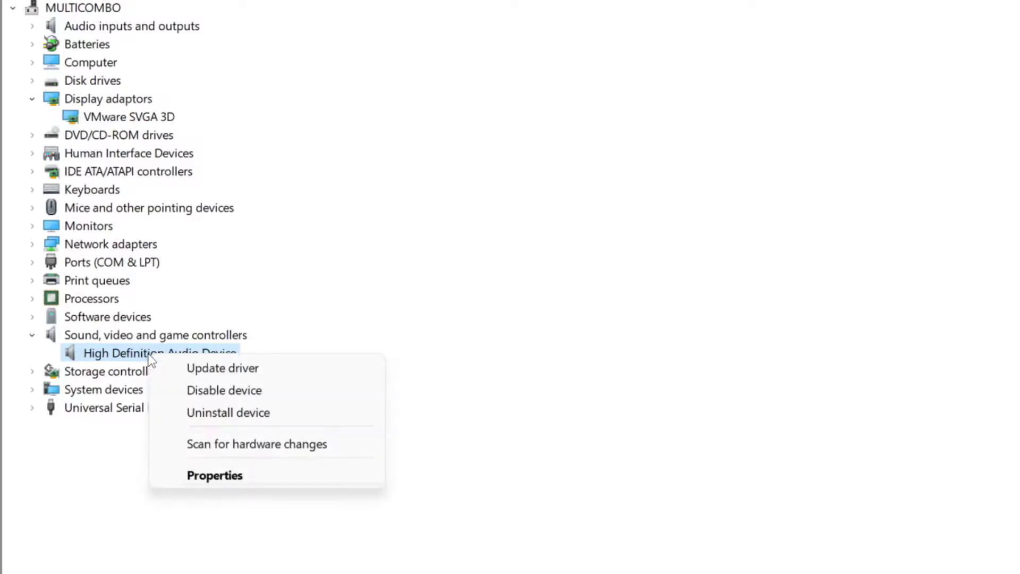
{"action": "left_click", "coordinate": [303, 375]}
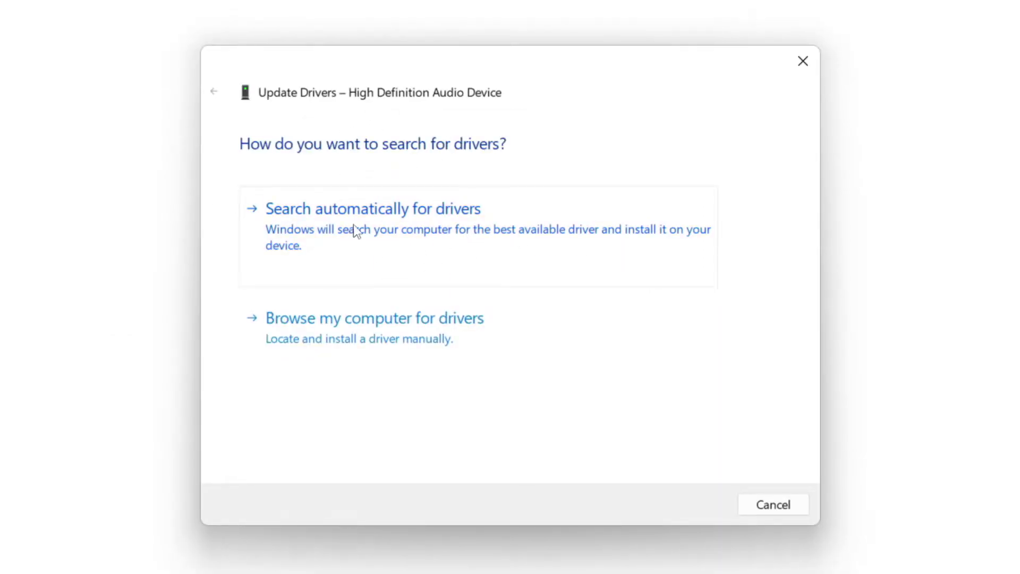
{"action": "left_click", "coordinate": [409, 234]}
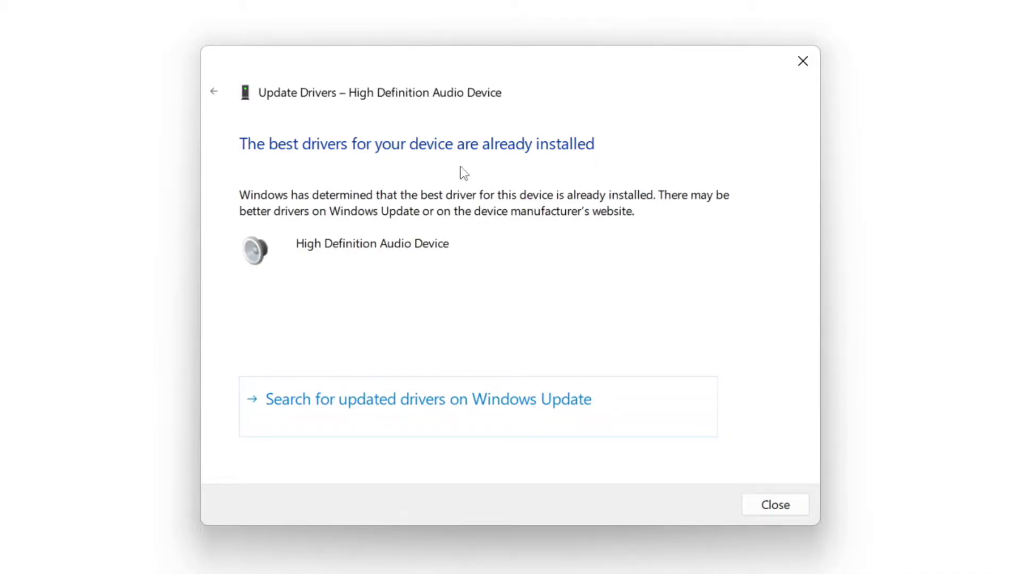
{"action": "left_click", "coordinate": [777, 505]}
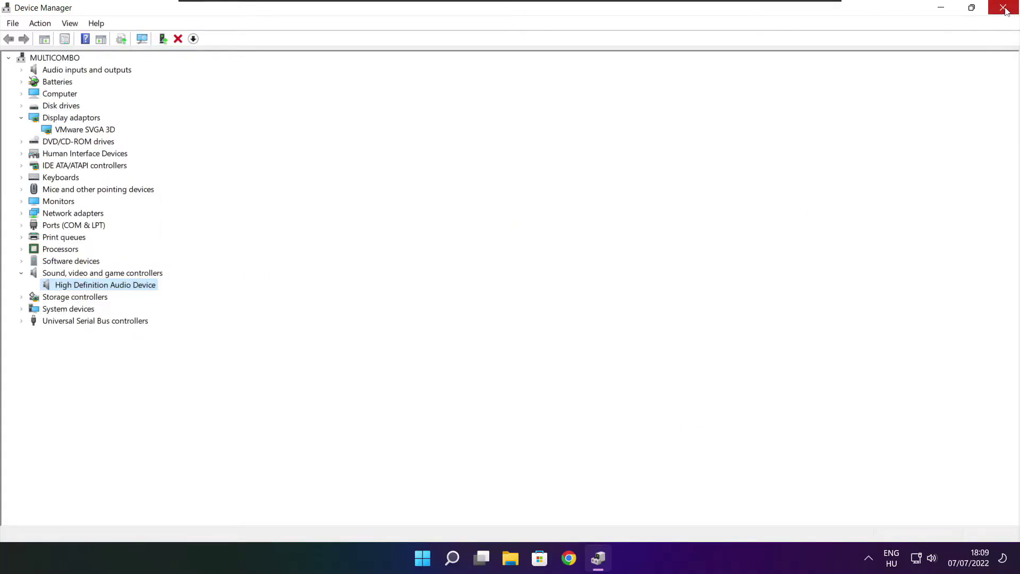
- Close Device Manager and verify the game's files in Steam, validating all 3367 files
{"action": "left_click", "coordinate": [1004, 9]}
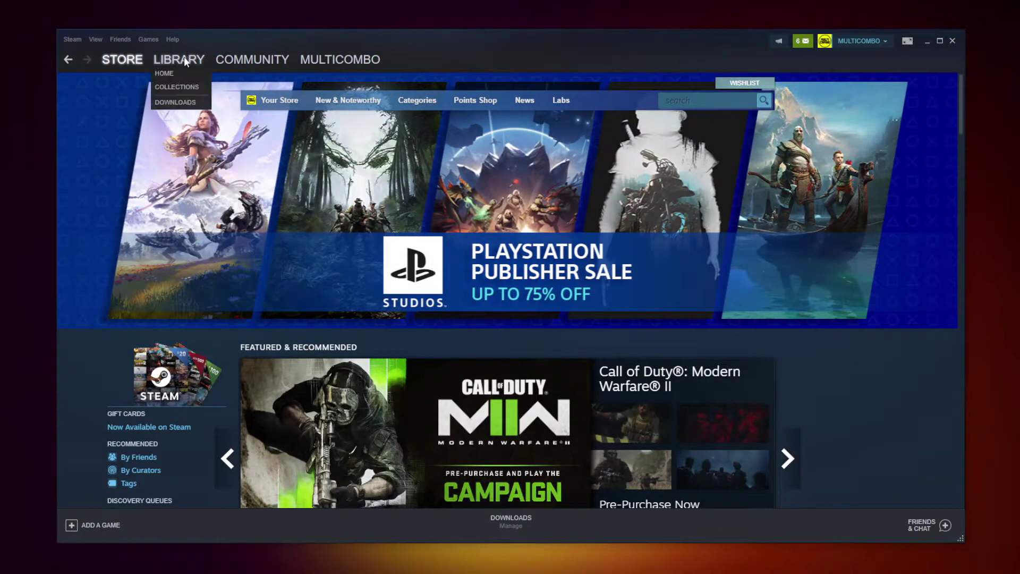
{"action": "left_click", "coordinate": [175, 58]}
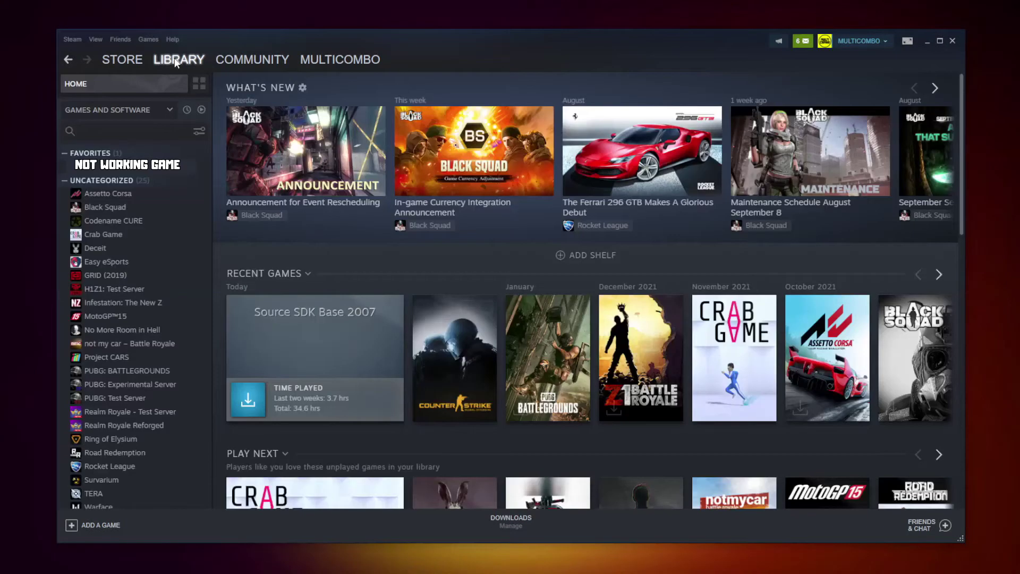
{"action": "right_click", "coordinate": [192, 168]}
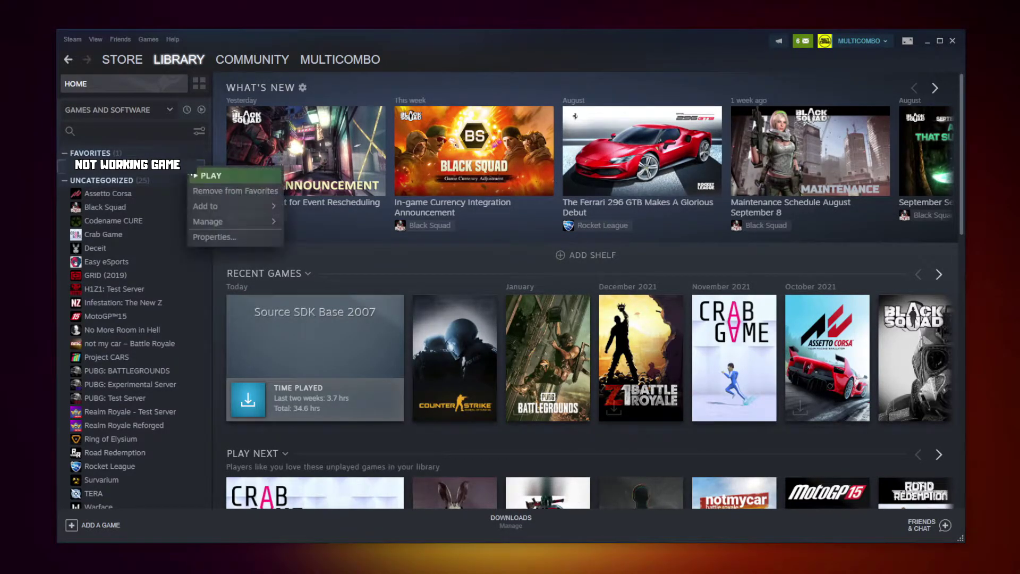
{"action": "left_click", "coordinate": [227, 235]}
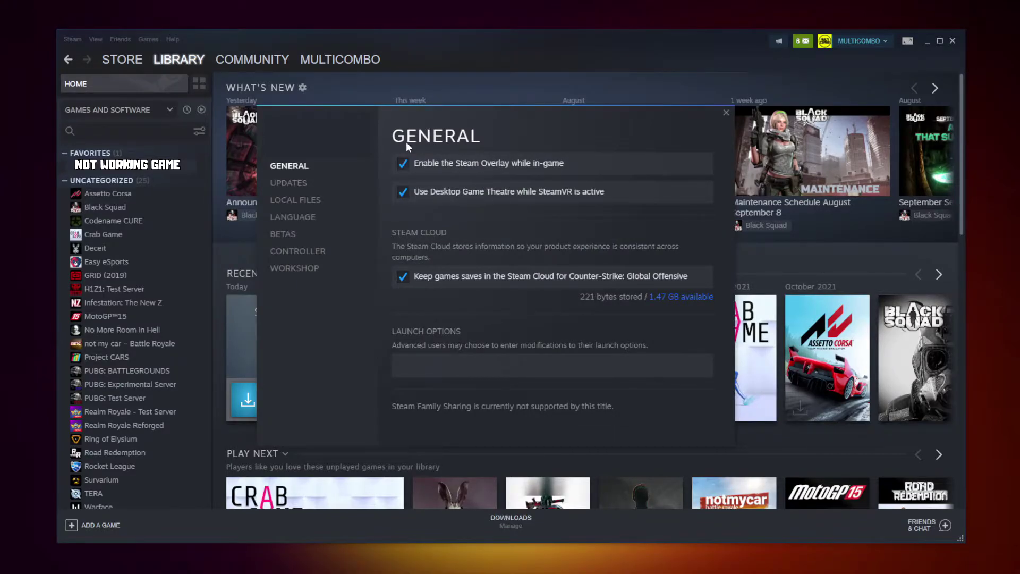
{"action": "left_click", "coordinate": [299, 204]}
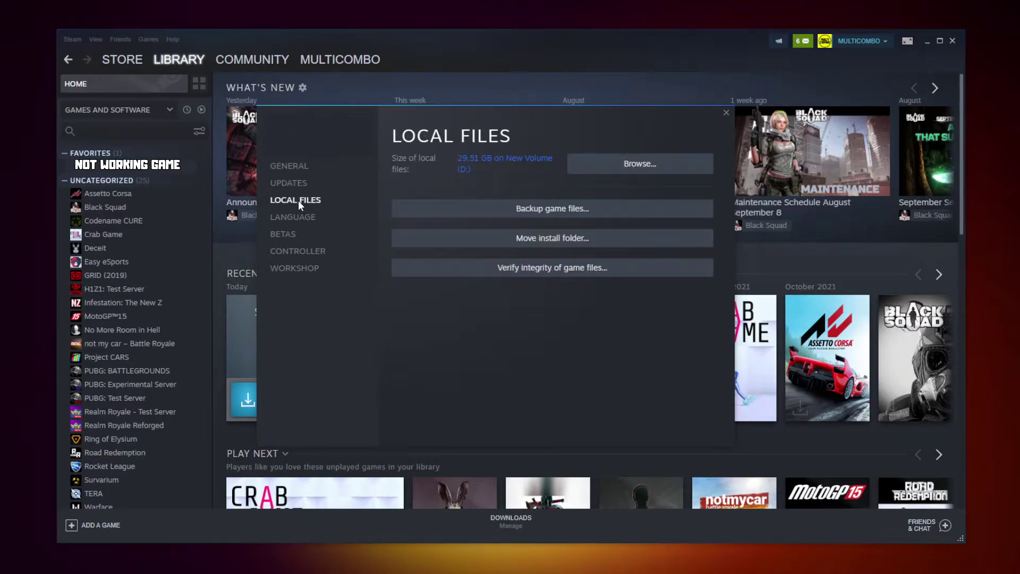
{"action": "left_click", "coordinate": [555, 270]}
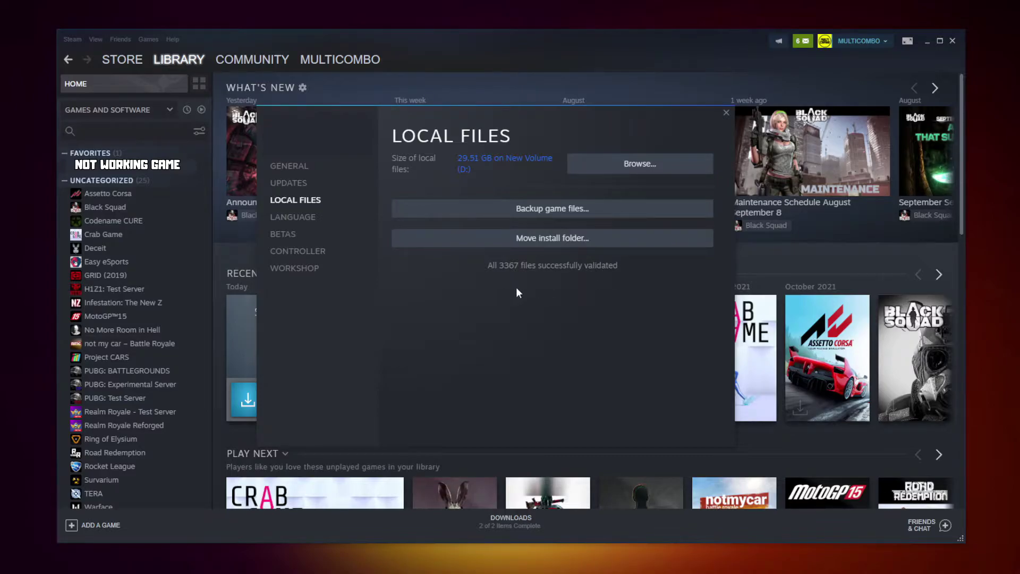
- Bring up the Compatibility settings in the game executable's Properties from its install folder
{"action": "left_click", "coordinate": [614, 169]}
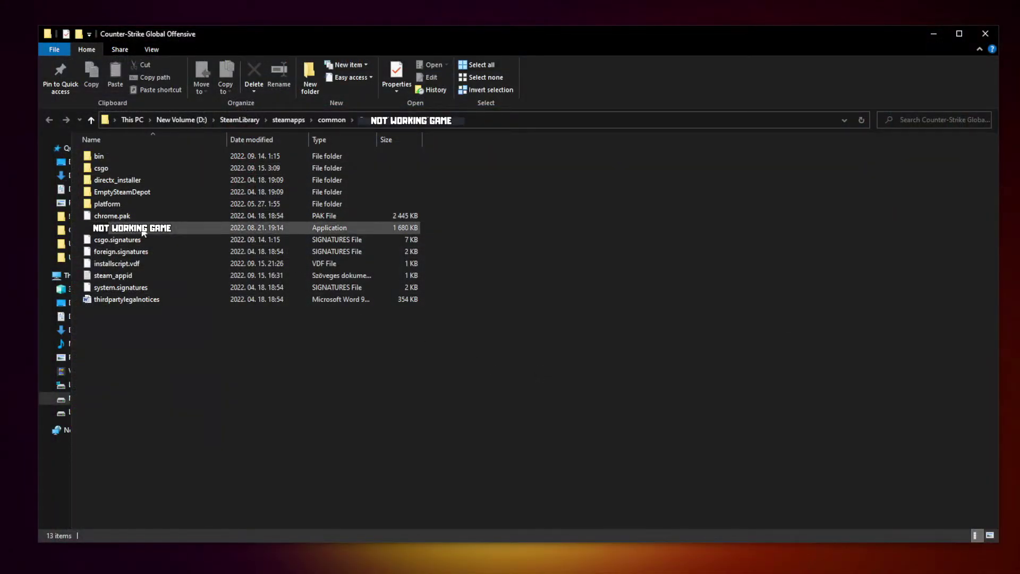
{"action": "left_click", "coordinate": [165, 232]}
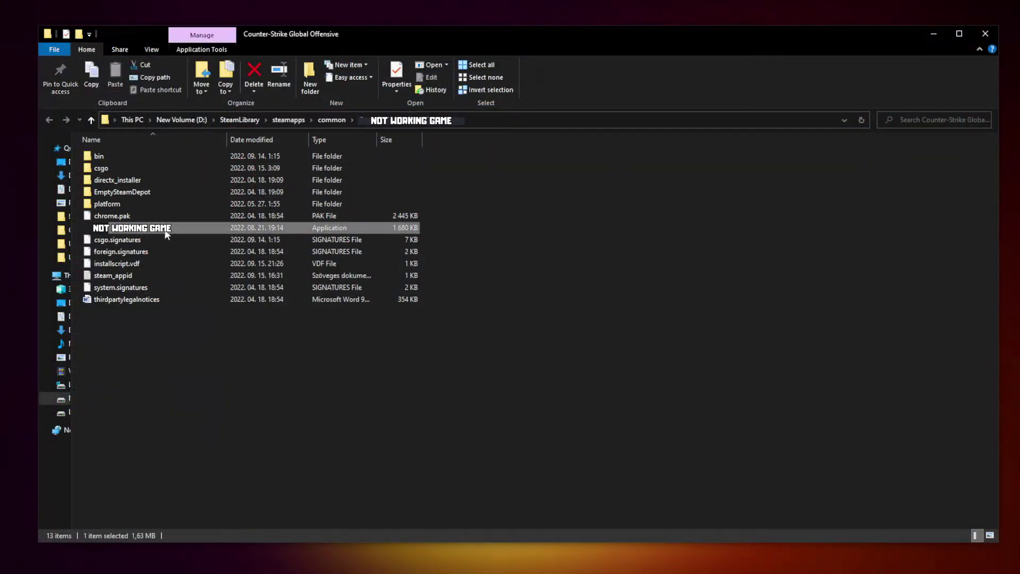
{"action": "right_click", "coordinate": [207, 232]}
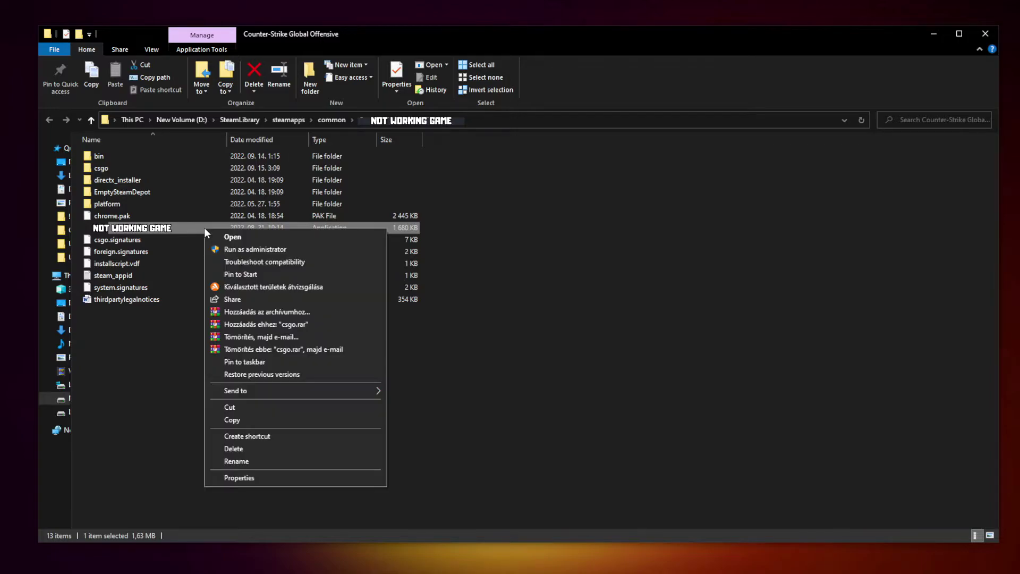
{"action": "left_click", "coordinate": [294, 477]}
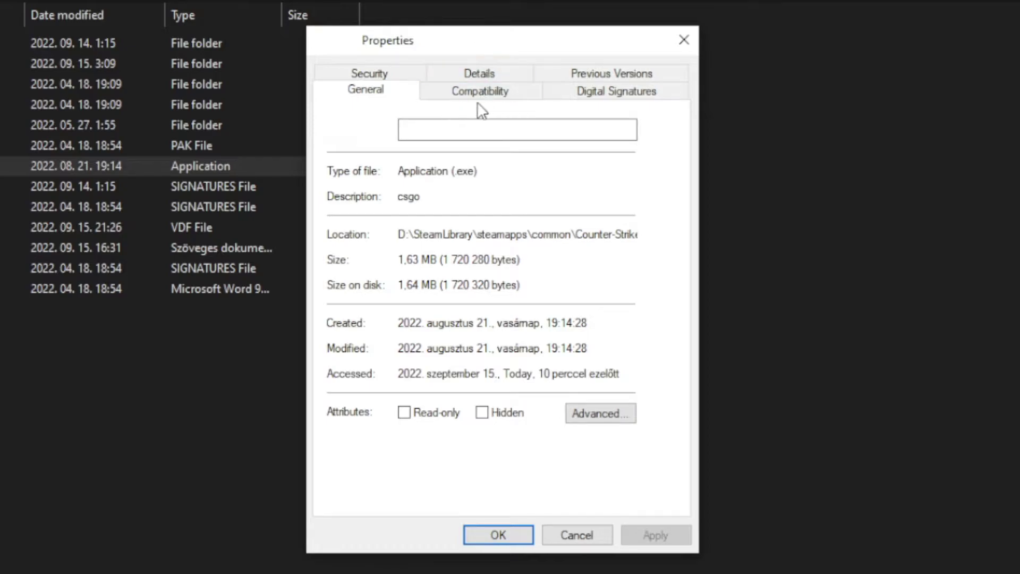
{"action": "left_click", "coordinate": [480, 95]}
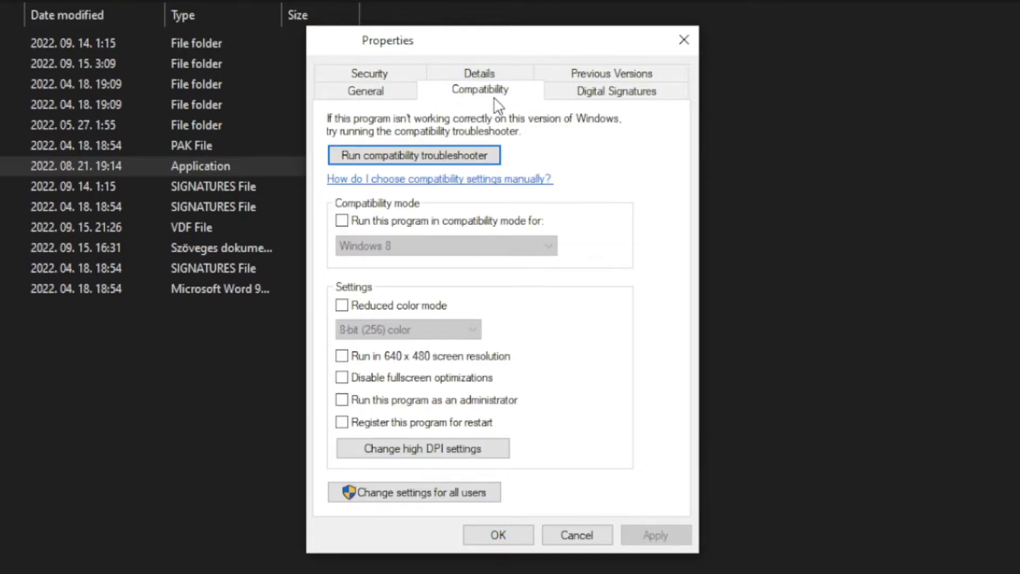
- Set Windows 8 compatibility mode, disable fullscreen optimizations, run as administrator, and apply
{"action": "left_click", "coordinate": [351, 223]}
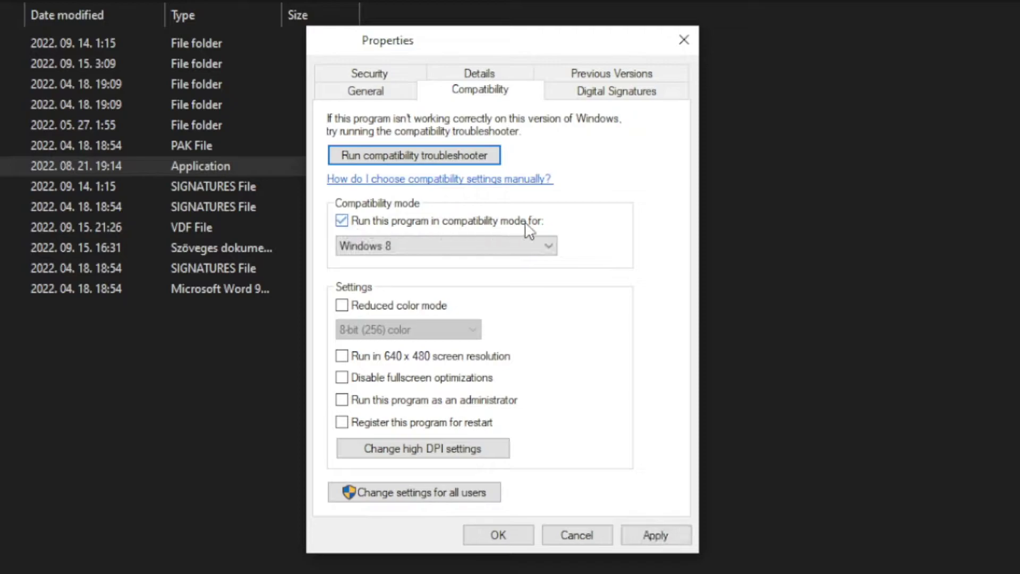
{"action": "left_click", "coordinate": [394, 243]}
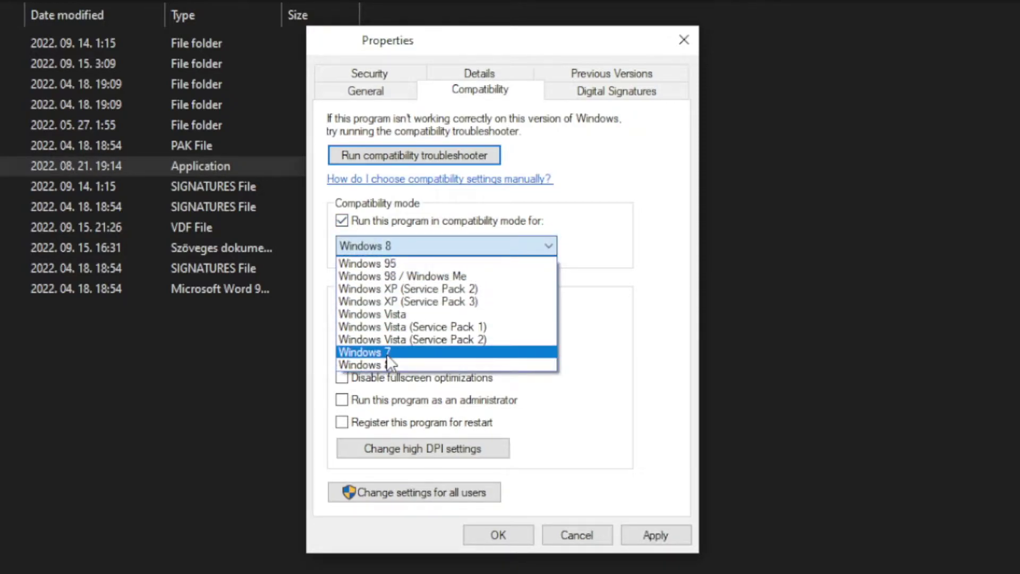
{"action": "left_click", "coordinate": [396, 364]}
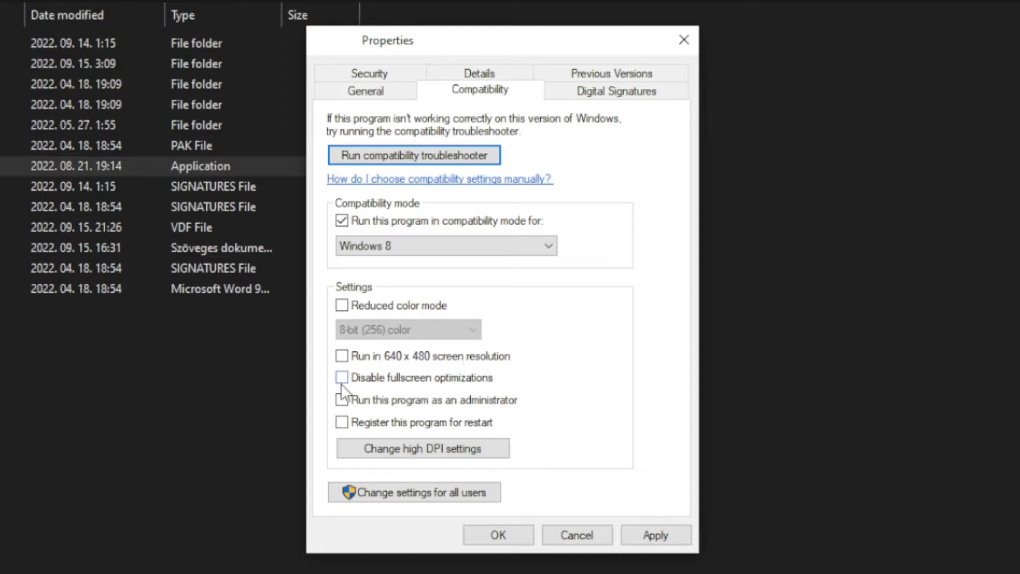
{"action": "left_click", "coordinate": [412, 382]}
{"action": "left_click", "coordinate": [493, 406]}
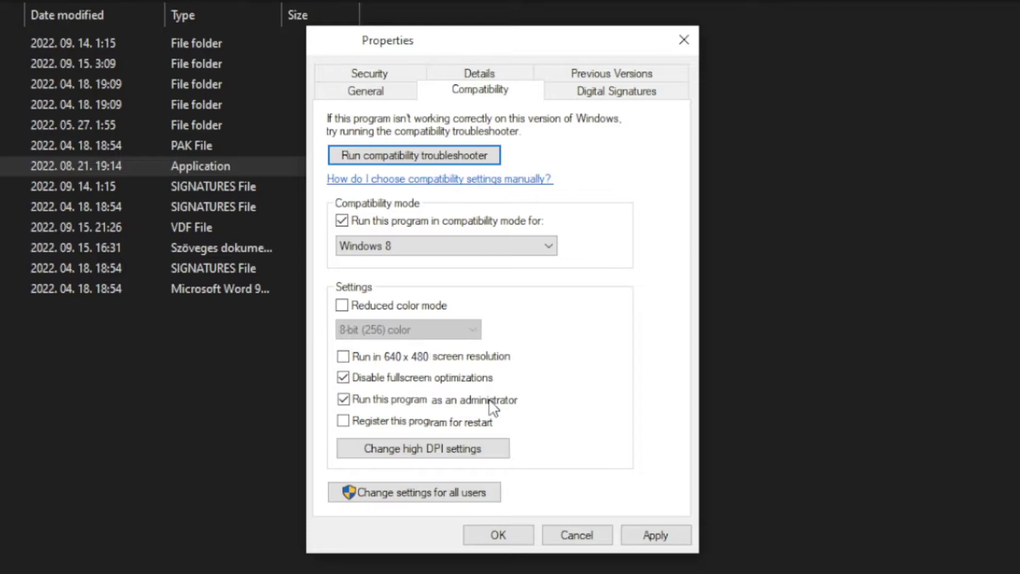
{"action": "left_click", "coordinate": [663, 534]}
{"action": "left_click", "coordinate": [497, 536]}
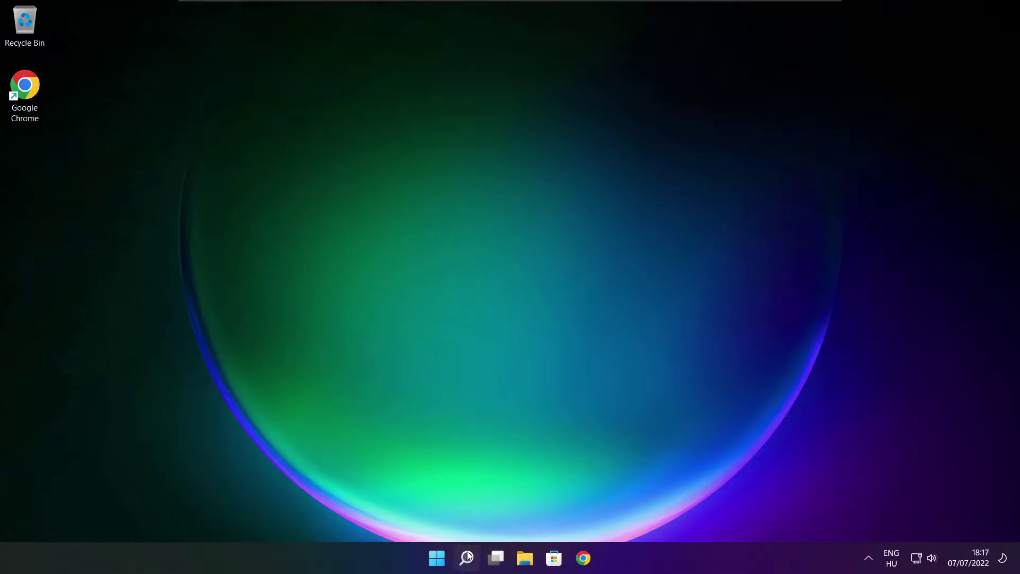
- Search 'updates' and run a fresh Windows Update check in Settings
{"action": "left_click", "coordinate": [467, 557]}
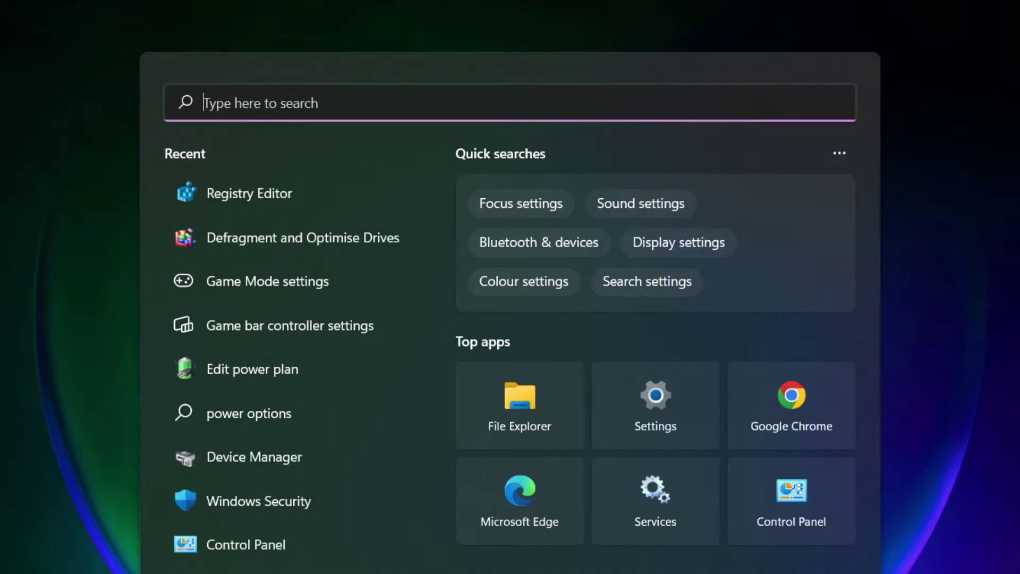
{"action": "type", "text": "updates"}
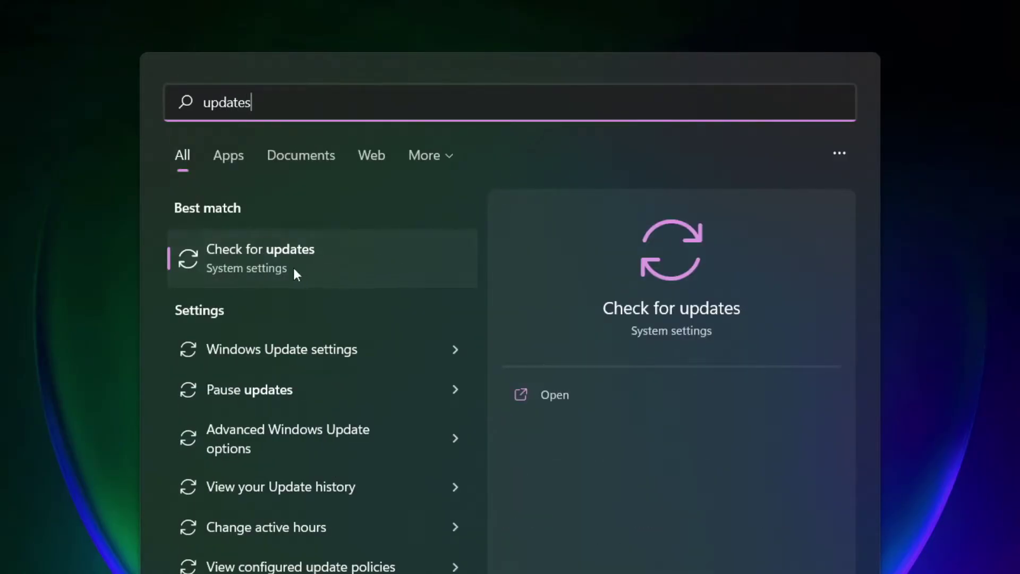
{"action": "left_click", "coordinate": [309, 263]}
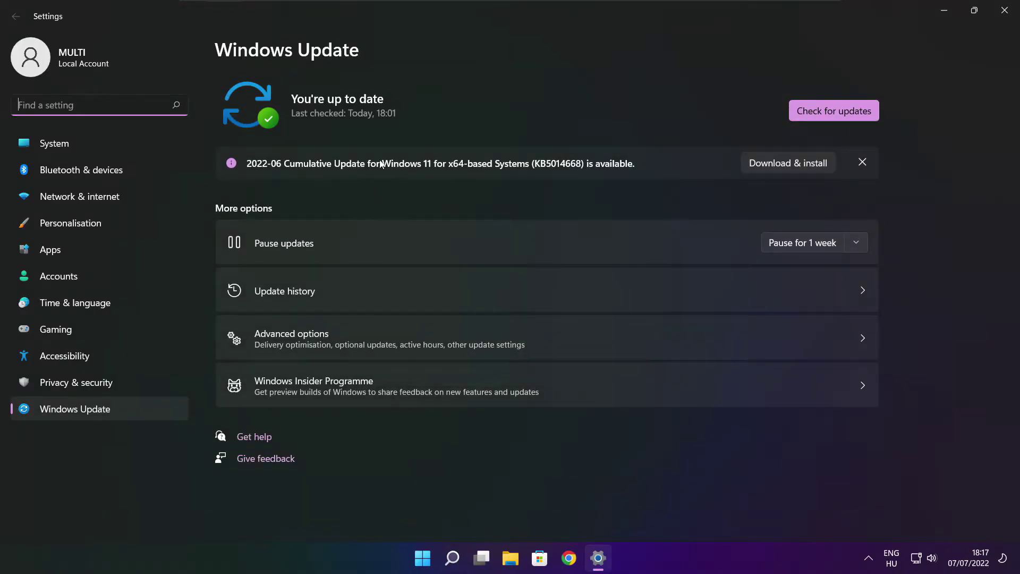
{"action": "left_click", "coordinate": [834, 112]}
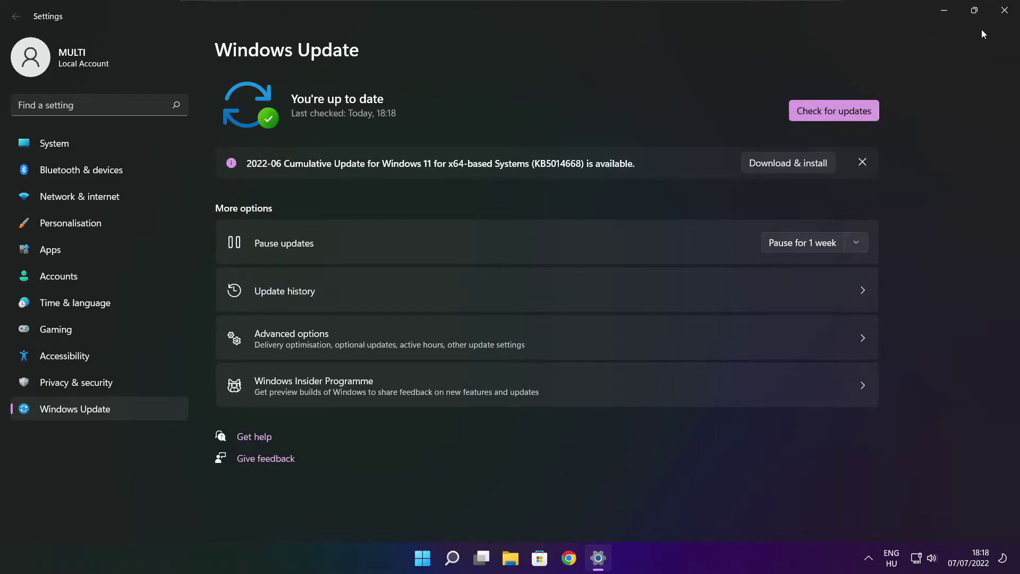
- Close Settings and reload the DirectX End-User Runtime download page in Chrome
{"action": "left_click", "coordinate": [1003, 14]}
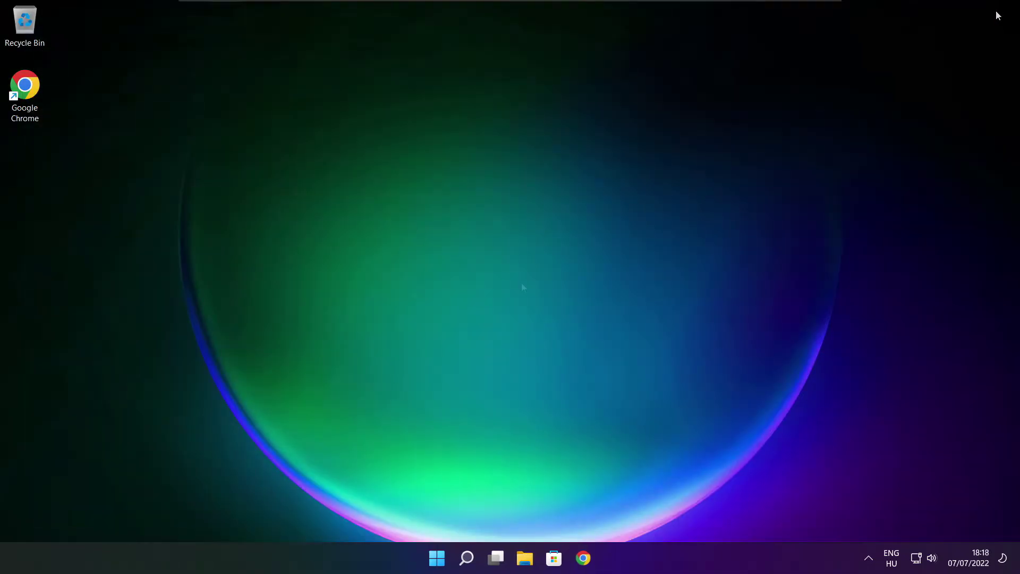
{"action": "left_click", "coordinate": [584, 562]}
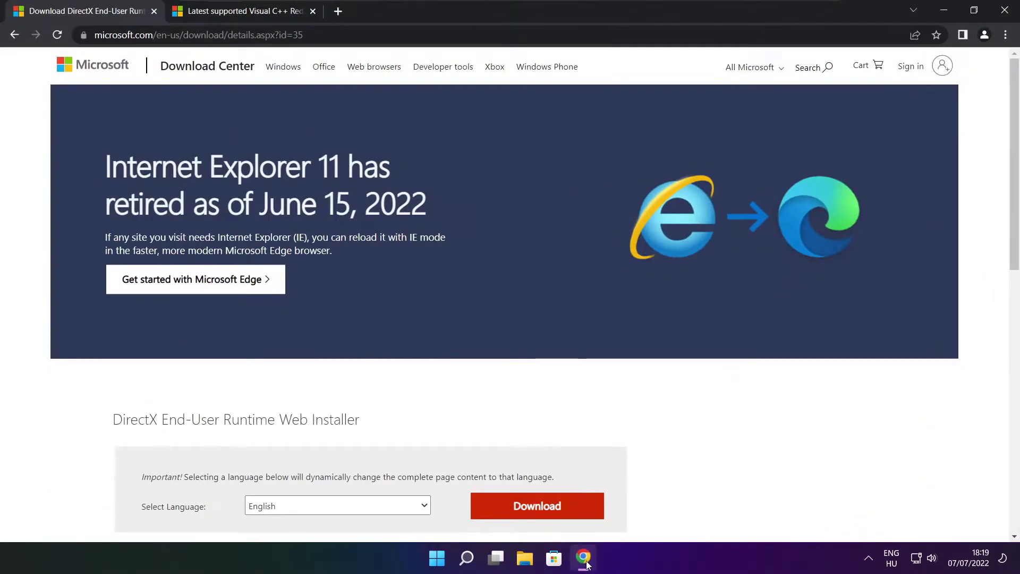
{"action": "left_click", "coordinate": [318, 35]}
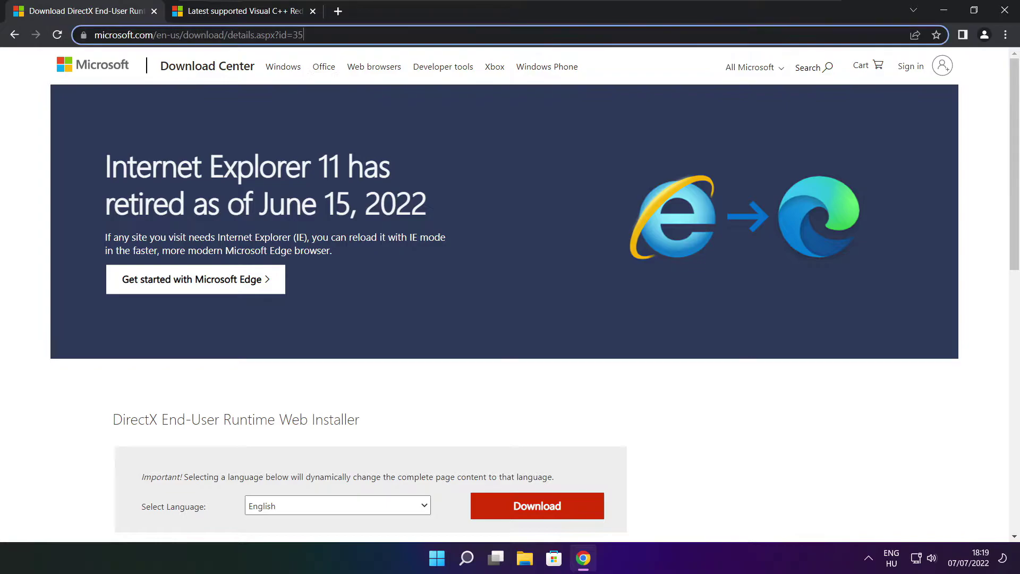
{"action": "left_click_drag", "start_coordinate": [318, 35], "coordinate": [132, 35]}
{"action": "key", "text": "Return"}
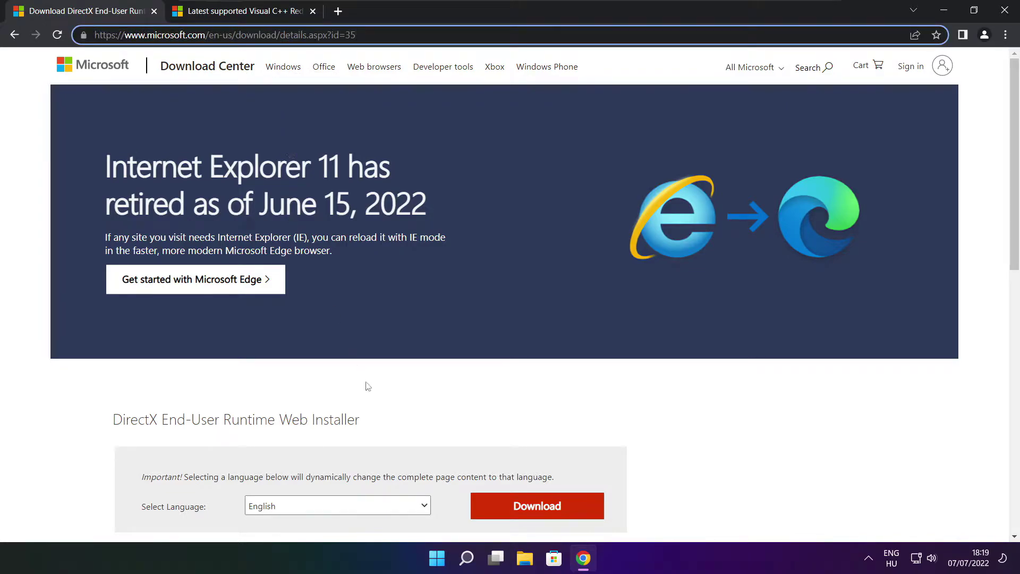
{"action": "scroll", "coordinate": [1014, 196], "scroll_direction": "down", "scroll_amount": 2}
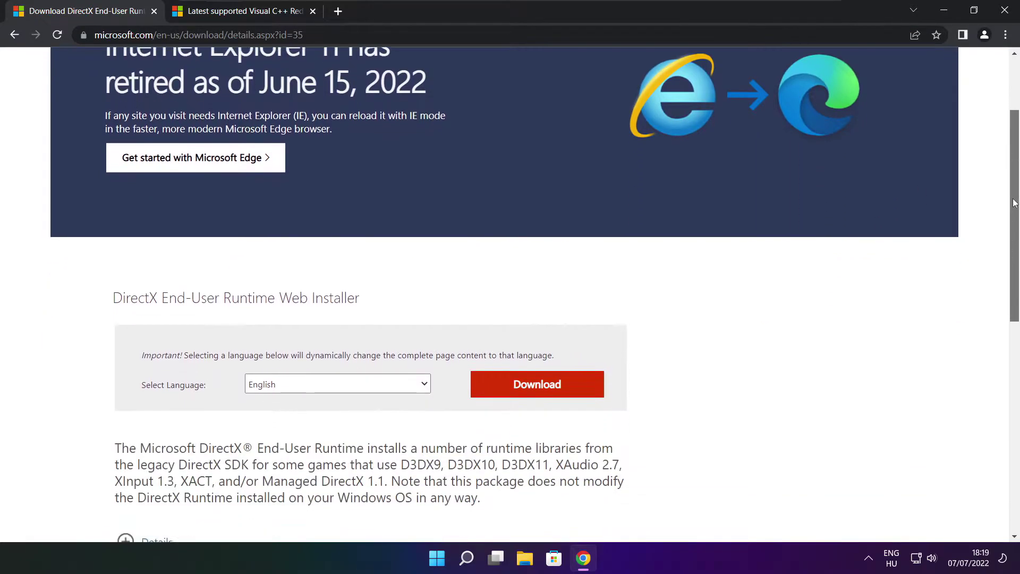
{"action": "scroll", "coordinate": [1013, 202], "scroll_direction": "down", "scroll_amount": 1}
{"action": "left_click_drag", "start_coordinate": [375, 225], "coordinate": [219, 219]}
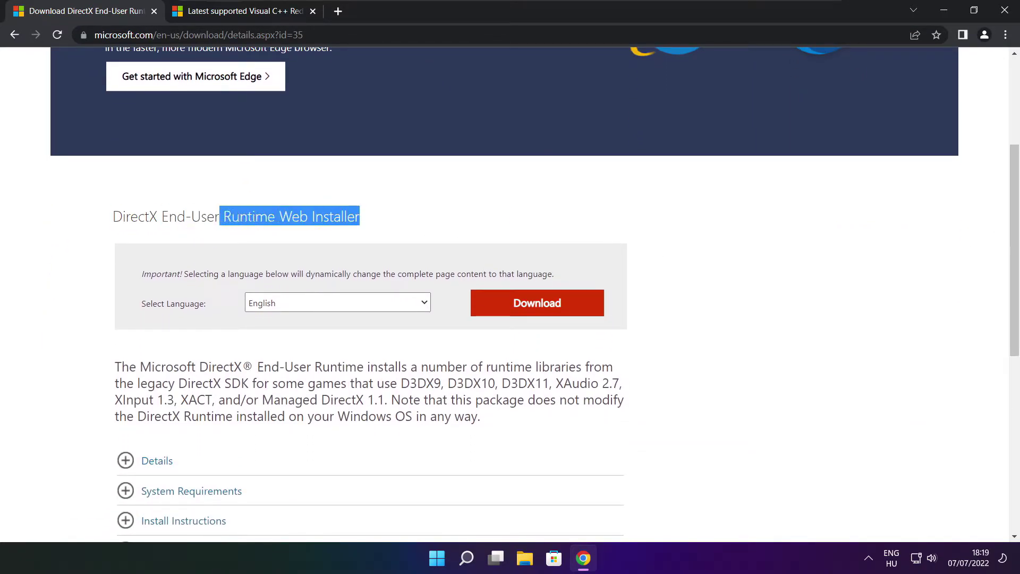
{"action": "left_click", "coordinate": [435, 225]}
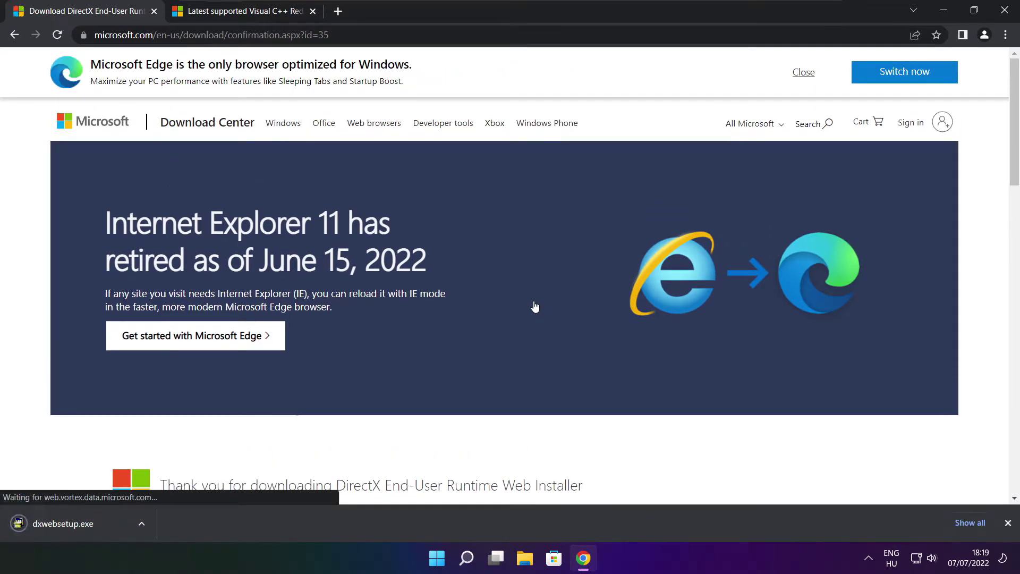
- Run dxwebsetup.exe, accept the licence, skip the Bing Bar, and install DirectX through to Finish
{"action": "left_click", "coordinate": [96, 524]}
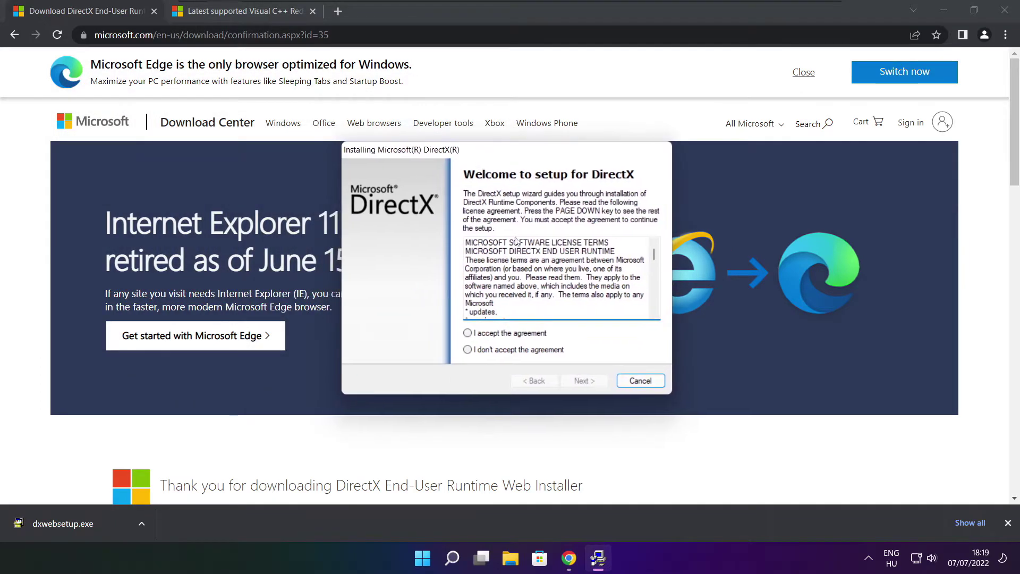
{"action": "scroll", "coordinate": [663, 260], "scroll_direction": "down", "scroll_amount": 10}
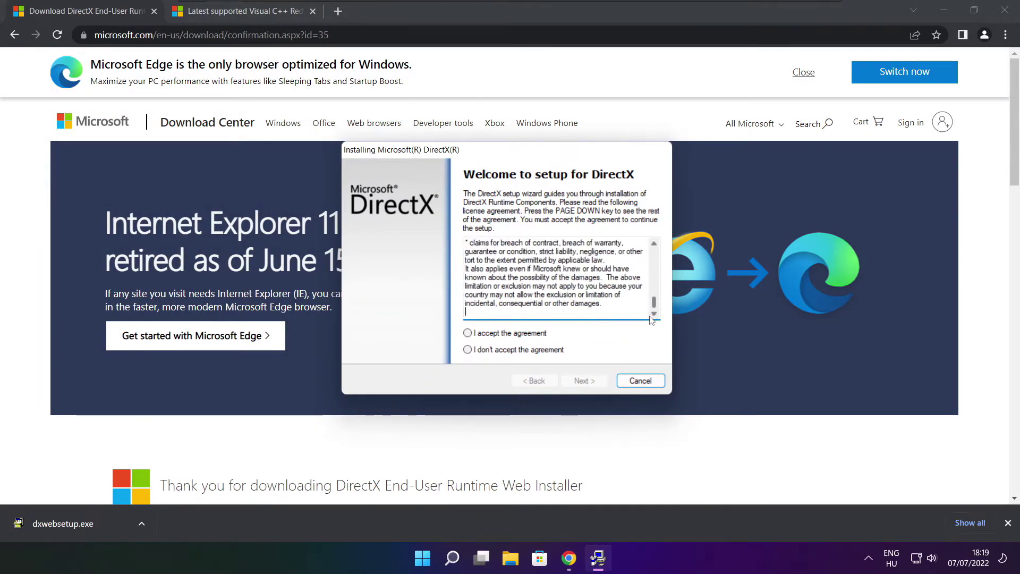
{"action": "left_click", "coordinate": [484, 333]}
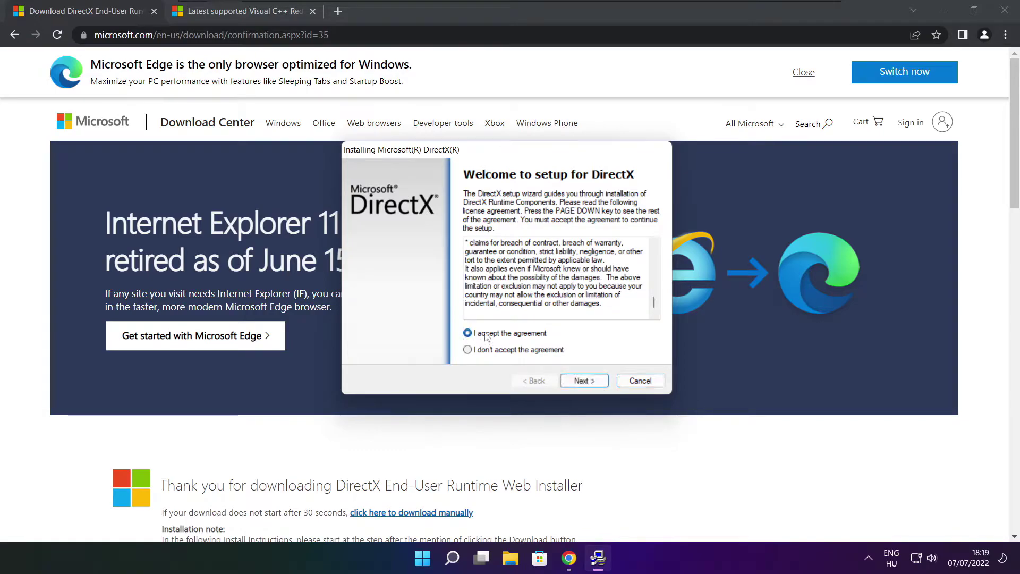
{"action": "left_click", "coordinate": [584, 381]}
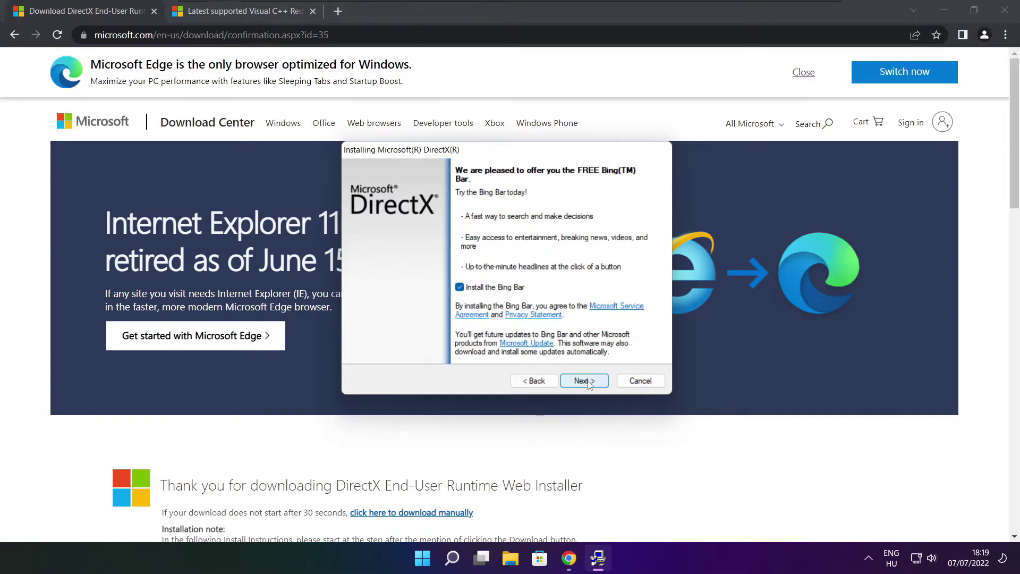
{"action": "left_click", "coordinate": [460, 286]}
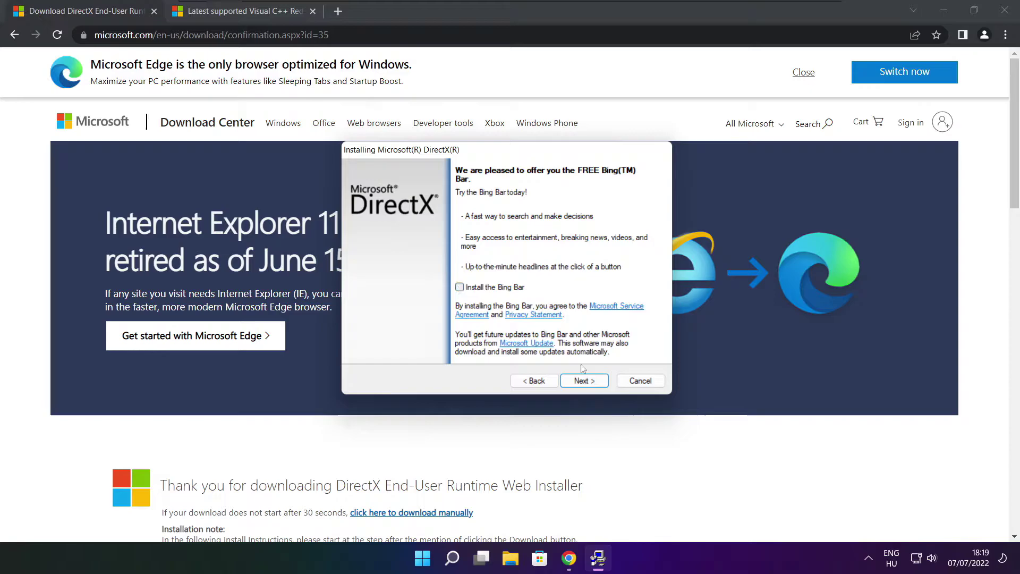
{"action": "left_click", "coordinate": [594, 383]}
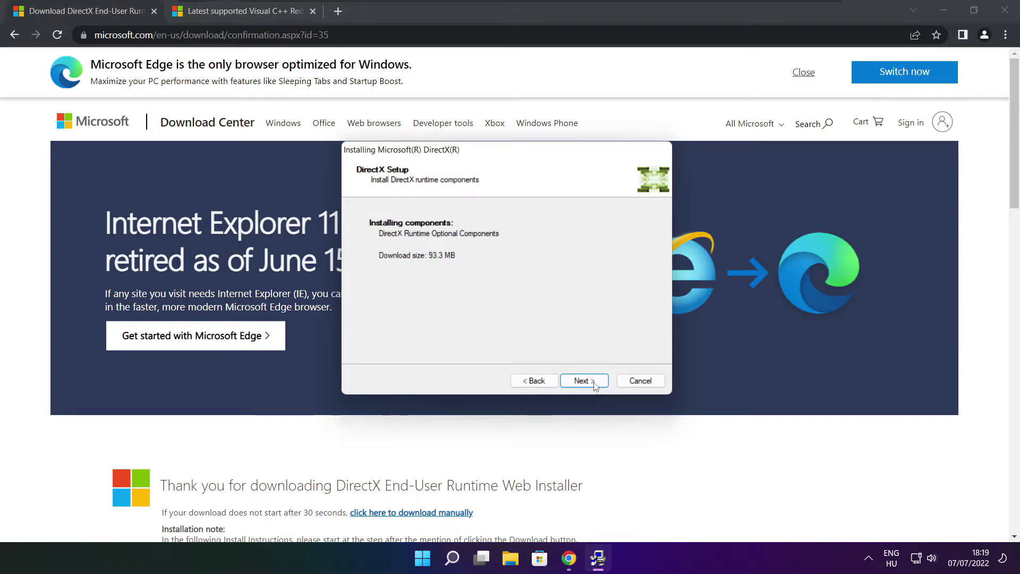
{"action": "left_click", "coordinate": [586, 383]}
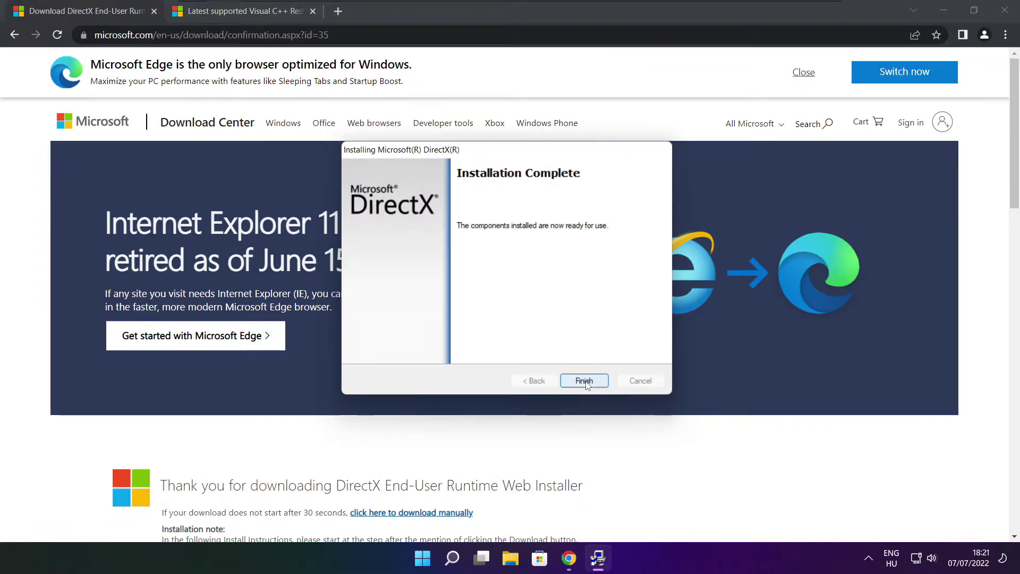
{"action": "left_click", "coordinate": [586, 381]}
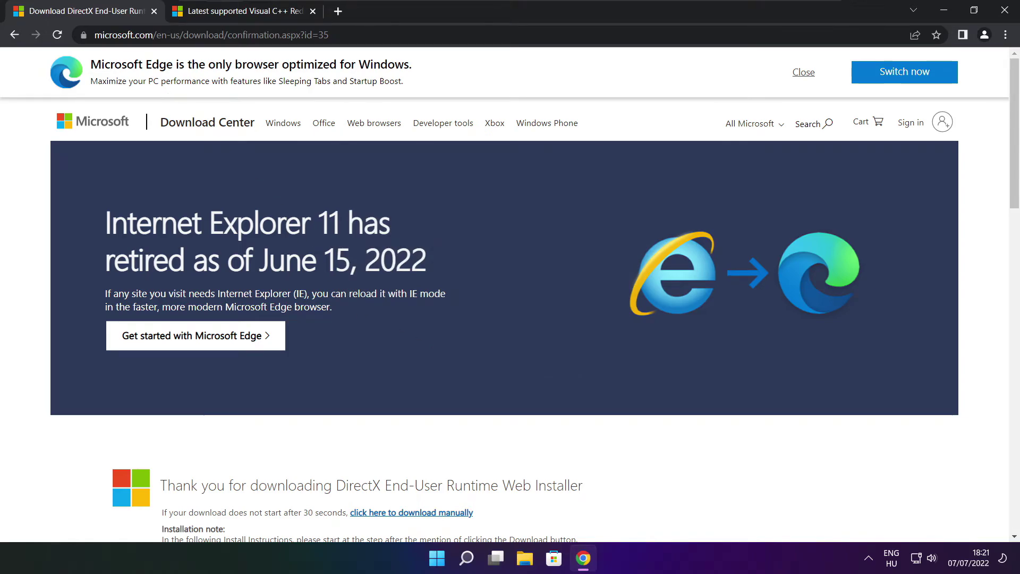
- Download the ARM64, x86 and x64 Visual C++ 2015–2022 redistributables and launch VC_redist.arm64.exe
{"action": "left_click", "coordinate": [154, 12]}
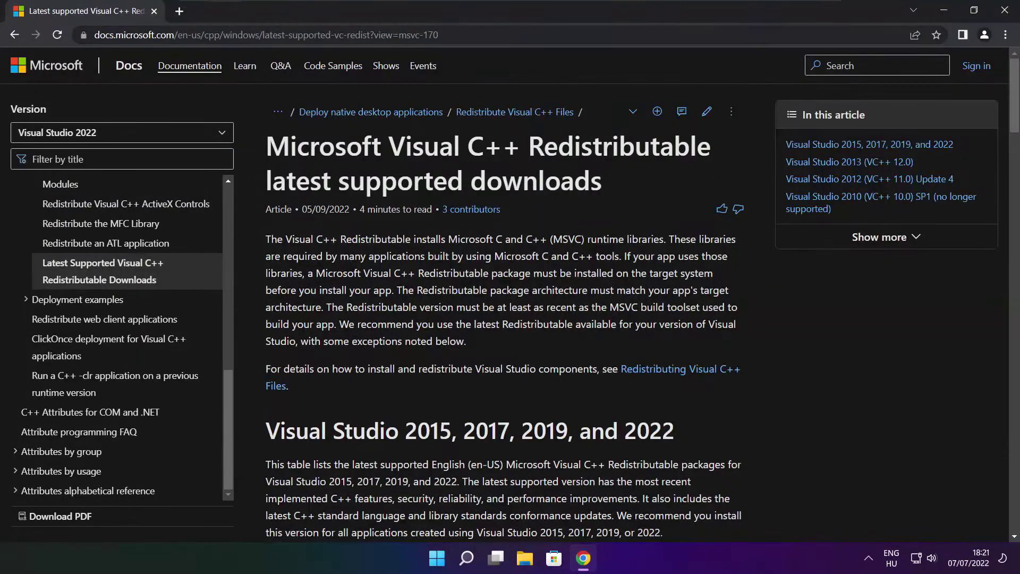
{"action": "mouse_move", "coordinate": [439, 35]}
{"action": "left_mouse_down"}
{"action": "mouse_move", "coordinate": [94, 34]}
{"action": "mouse_move", "coordinate": [440, 35]}
{"action": "left_mouse_up"}
{"action": "left_click", "coordinate": [510, 53]}
{"action": "left_click_drag", "start_coordinate": [1015, 100], "coordinate": [1009, 149]}
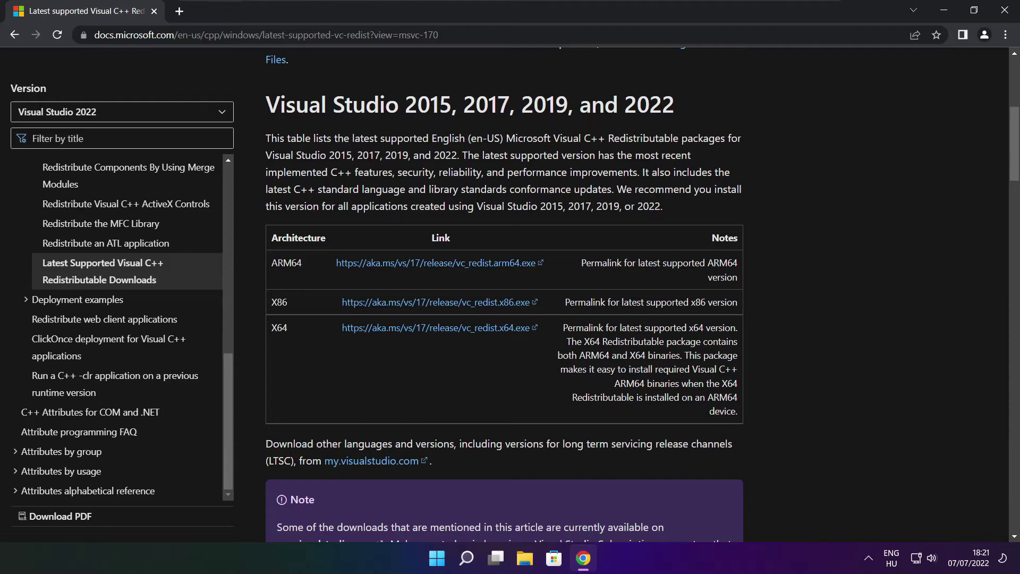
{"action": "left_click_drag", "start_coordinate": [270, 262], "coordinate": [686, 366]}
{"action": "left_click", "coordinate": [686, 366]}
{"action": "left_click", "coordinate": [423, 263]}
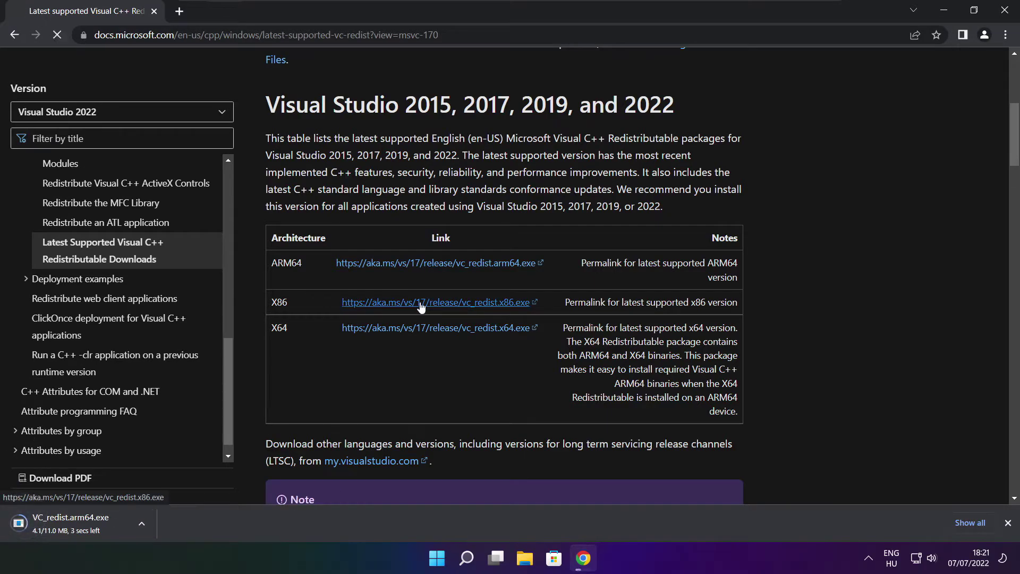
{"action": "left_click", "coordinate": [420, 303]}
{"action": "left_click", "coordinate": [420, 328]}
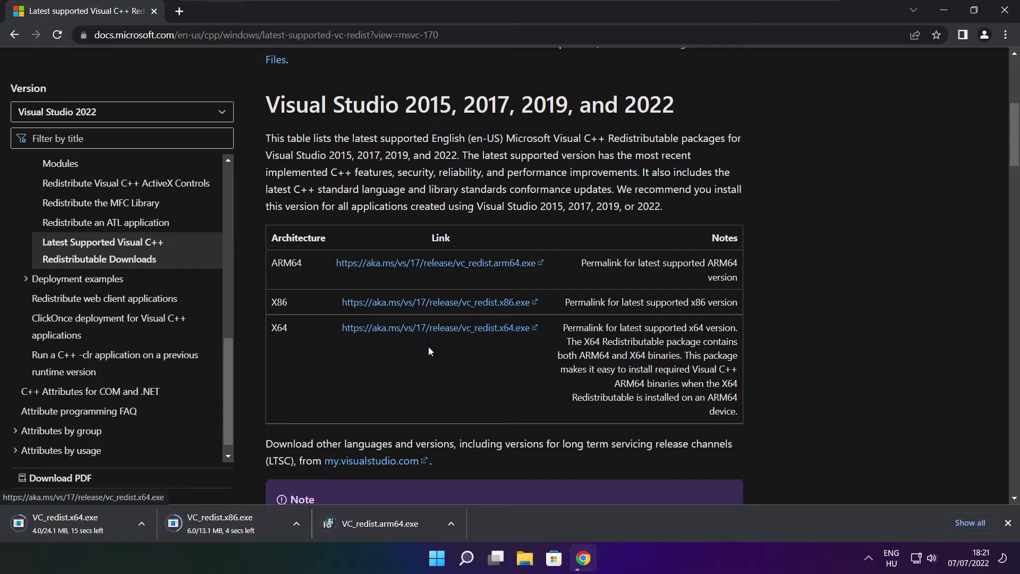
{"action": "left_click", "coordinate": [388, 526]}
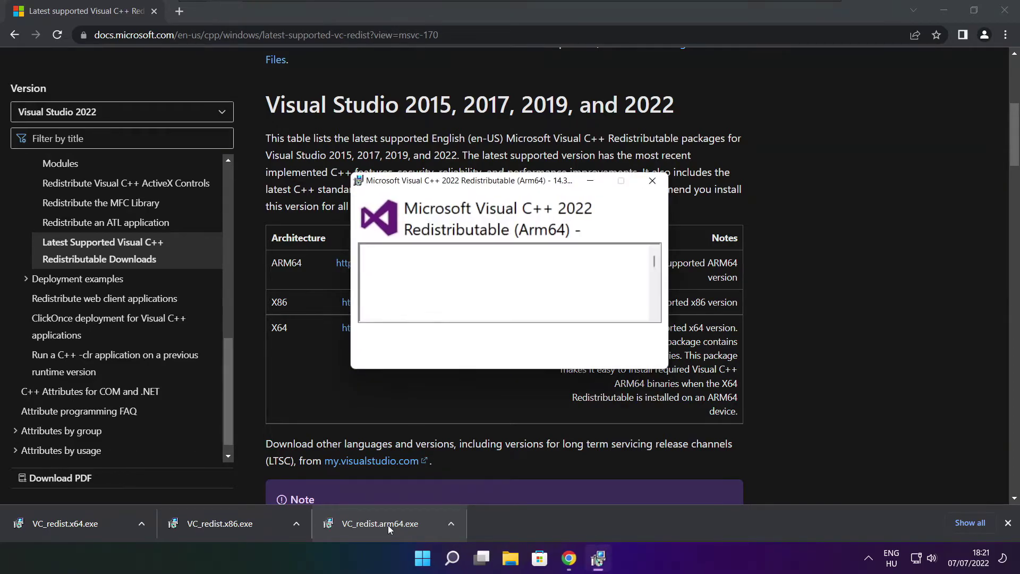
- Attempt the Arm64 redistributable install and close the failed setup
{"action": "left_click_drag", "start_coordinate": [654, 262], "coordinate": [655, 310]}
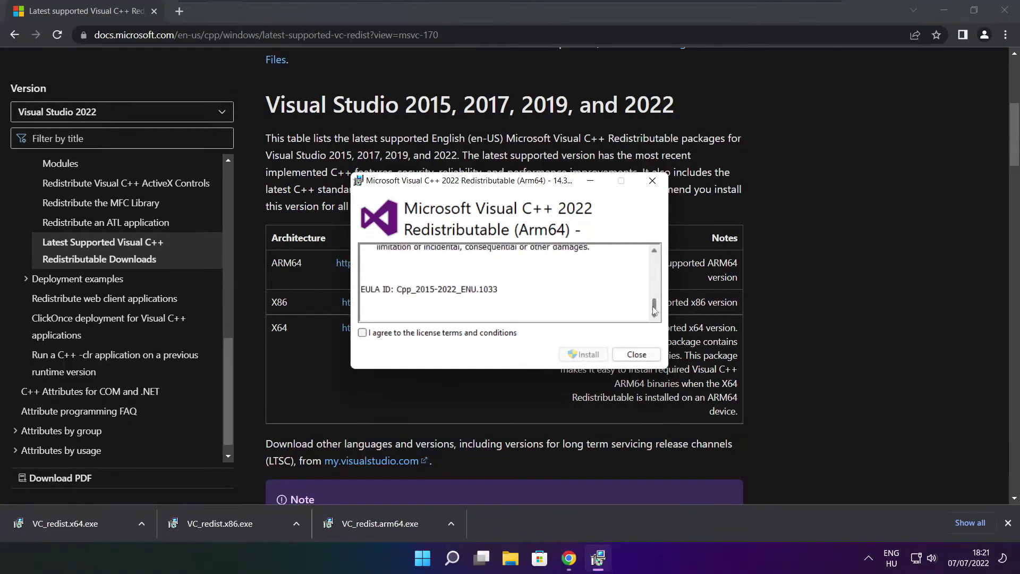
{"action": "left_click", "coordinate": [362, 333]}
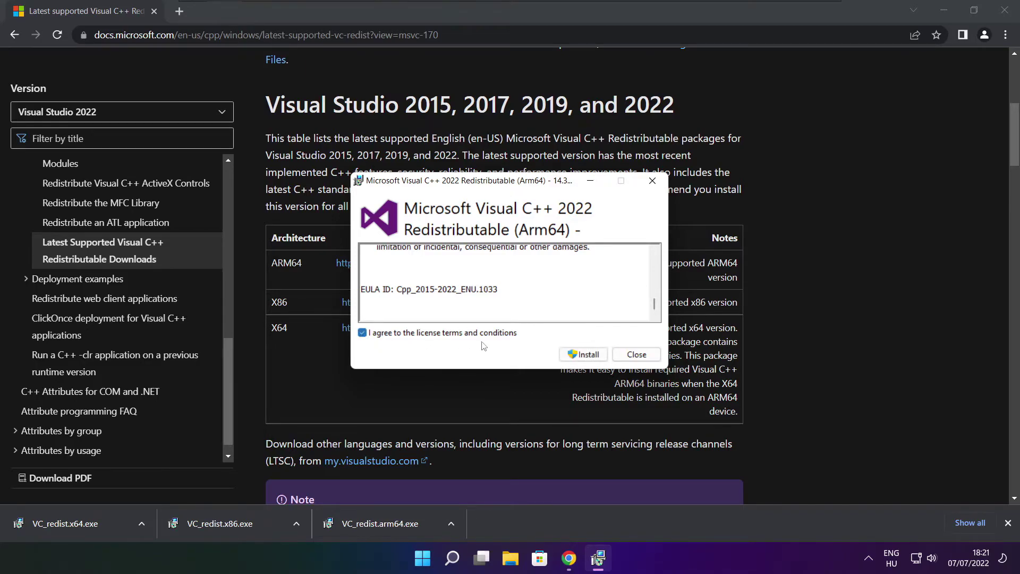
{"action": "left_click", "coordinate": [581, 354]}
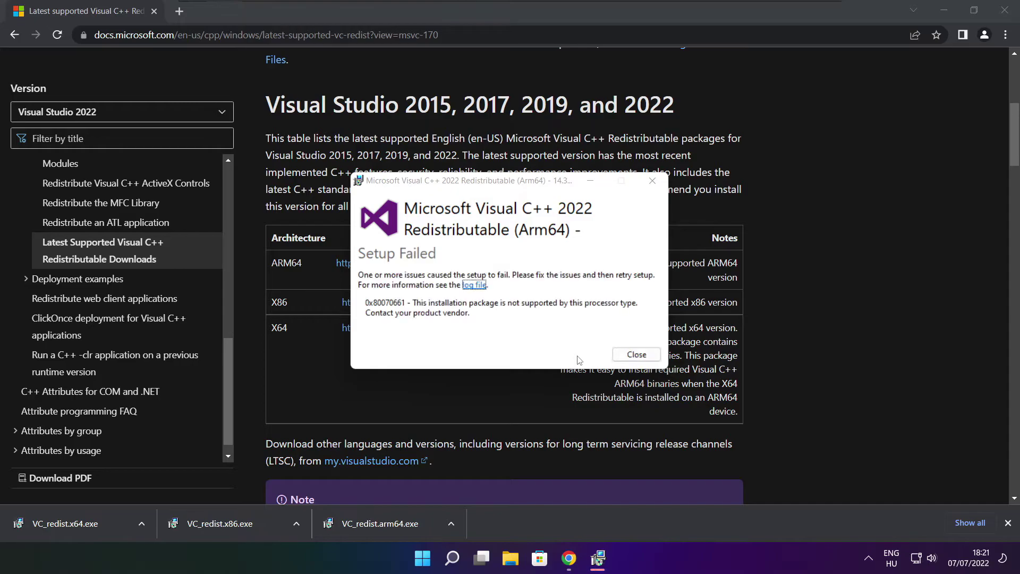
{"action": "left_click", "coordinate": [632, 354]}
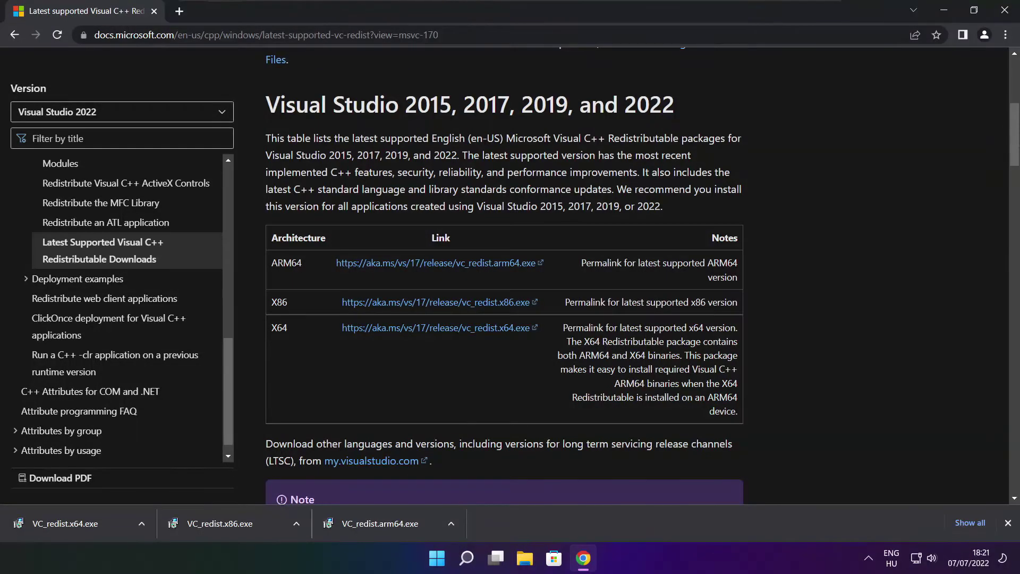
- Install the x86 Visual C++ 2015-2022 Redistributable and close its setup
{"action": "left_click", "coordinate": [242, 525]}
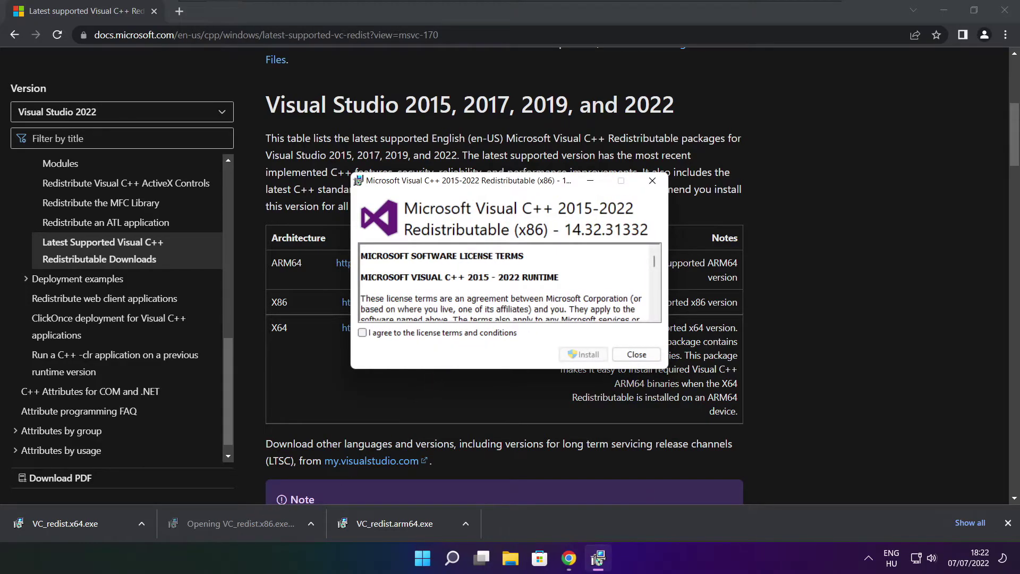
{"action": "left_click_drag", "start_coordinate": [654, 261], "coordinate": [654, 305]}
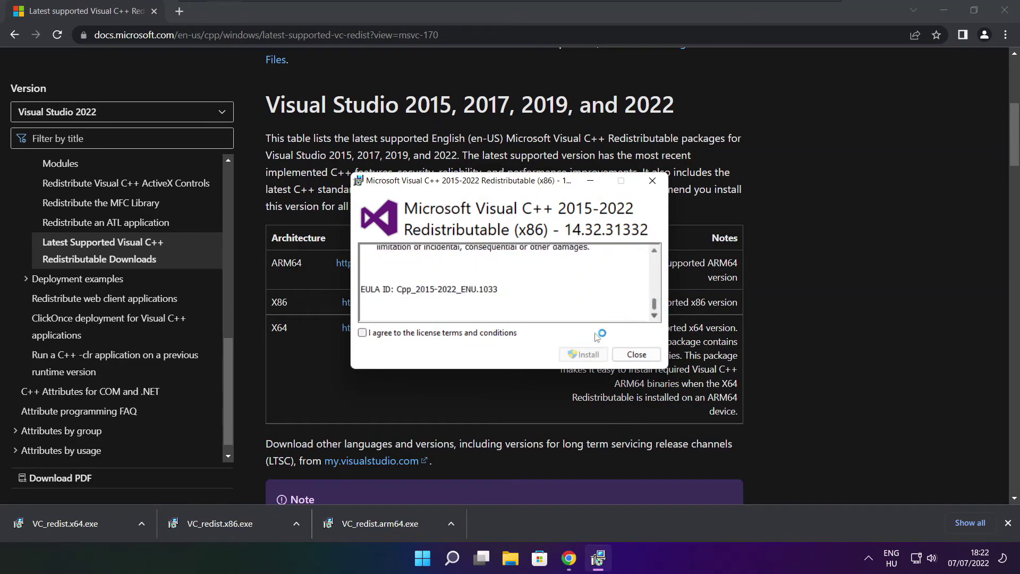
{"action": "left_click", "coordinate": [363, 333]}
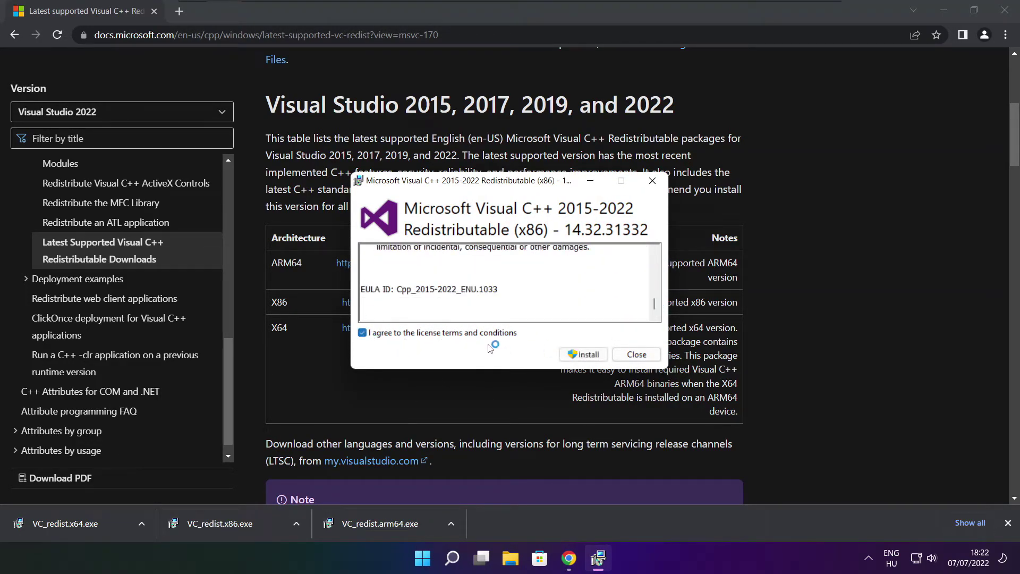
{"action": "left_click", "coordinate": [584, 355]}
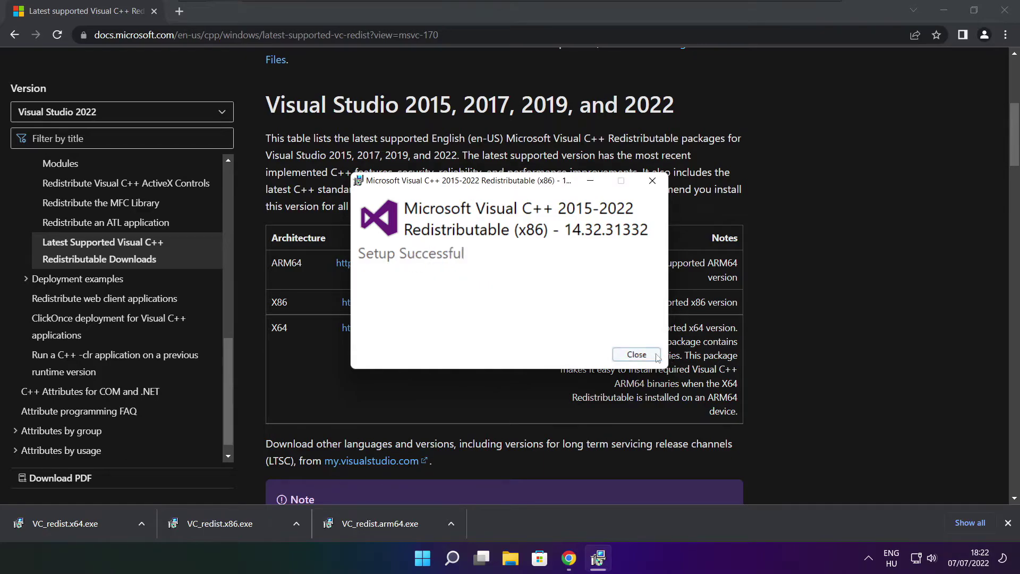
{"action": "left_click", "coordinate": [636, 354]}
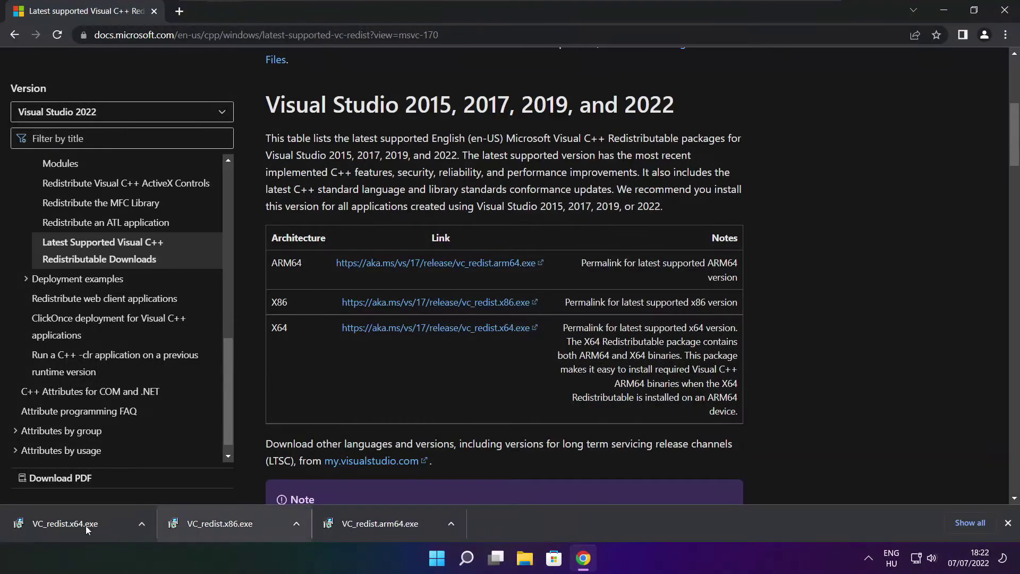
- Install the x64 Visual C++ 2015-2022 Redistributable 14.32.31332 and close its setup
{"action": "left_click", "coordinate": [85, 526]}
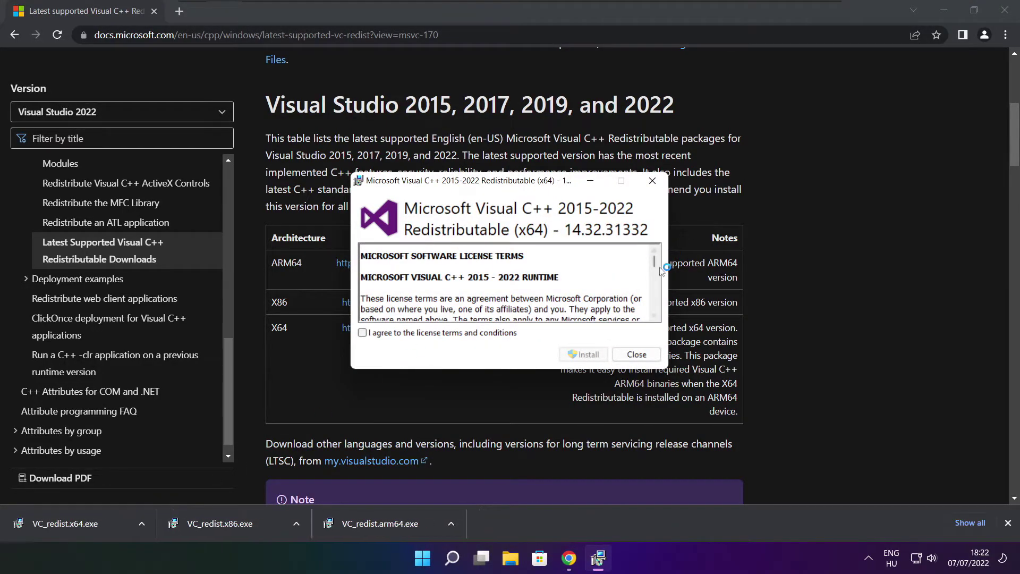
{"action": "left_click_drag", "start_coordinate": [654, 262], "coordinate": [655, 317]}
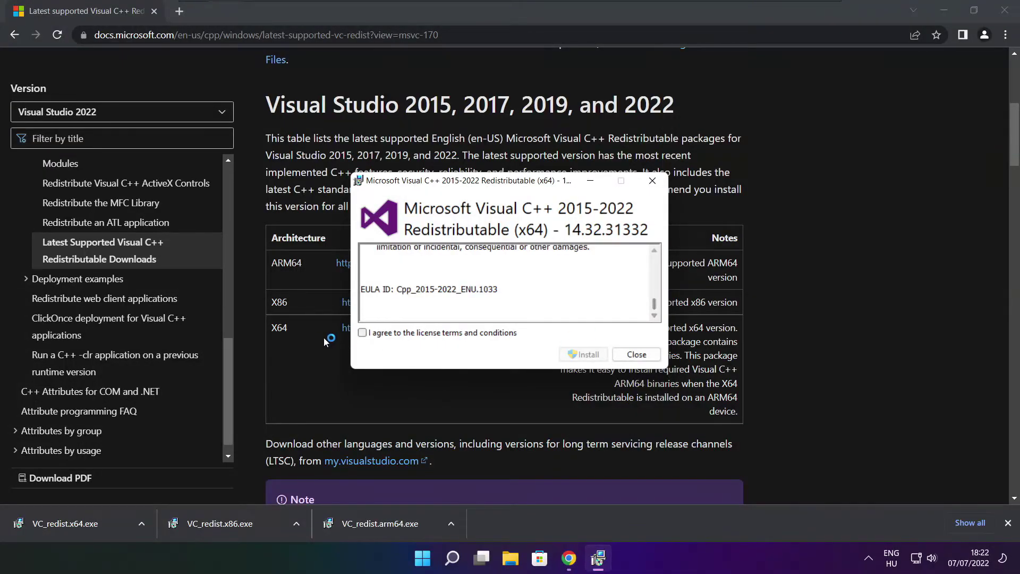
{"action": "left_click", "coordinate": [362, 333]}
{"action": "left_click", "coordinate": [586, 358]}
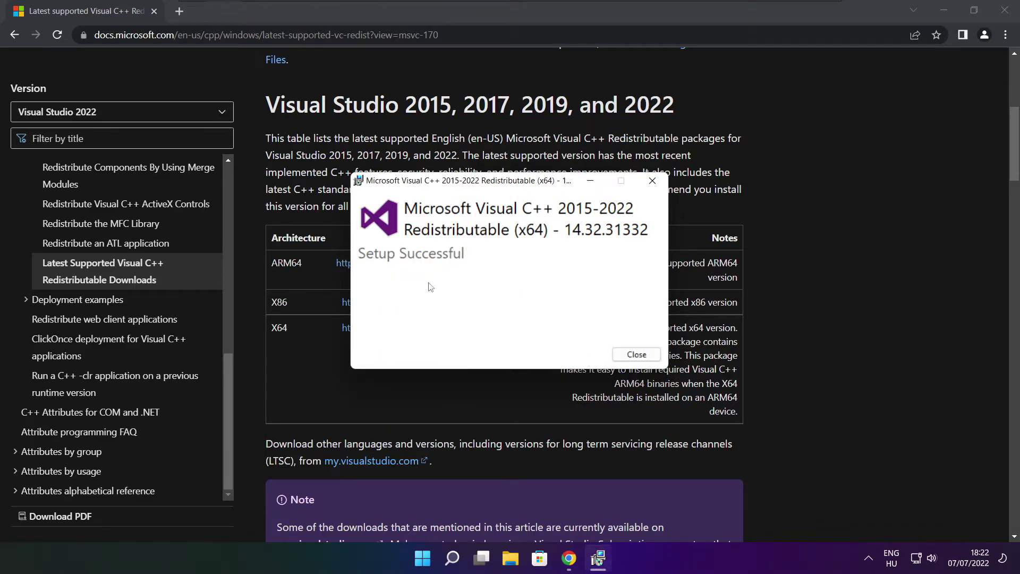
{"action": "left_click", "coordinate": [637, 355]}
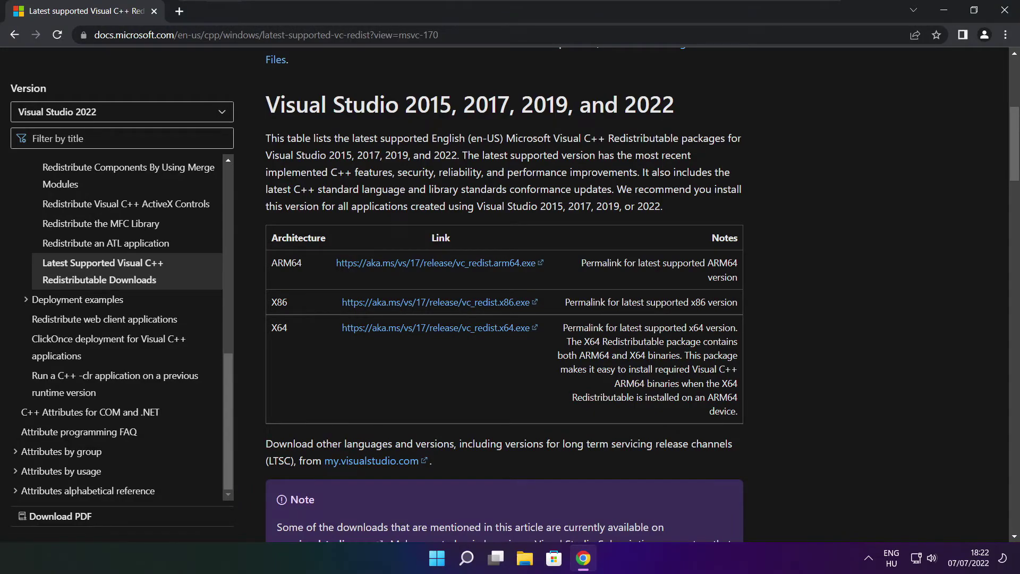
- Close Chrome and show the Startup apps in Task Manager from the Start quick-link menu
{"action": "left_click", "coordinate": [1005, 11]}
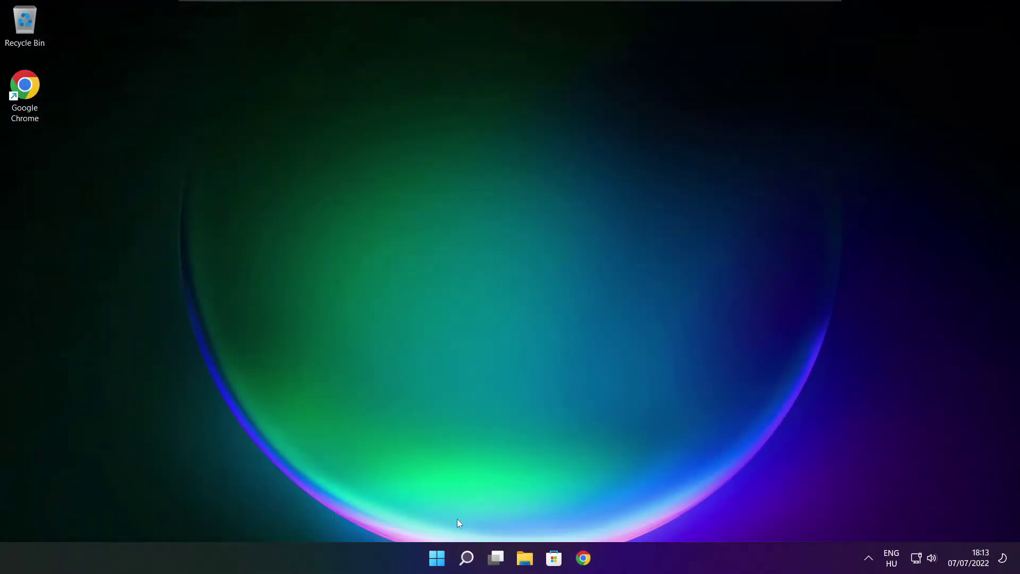
{"action": "right_click", "coordinate": [438, 561]}
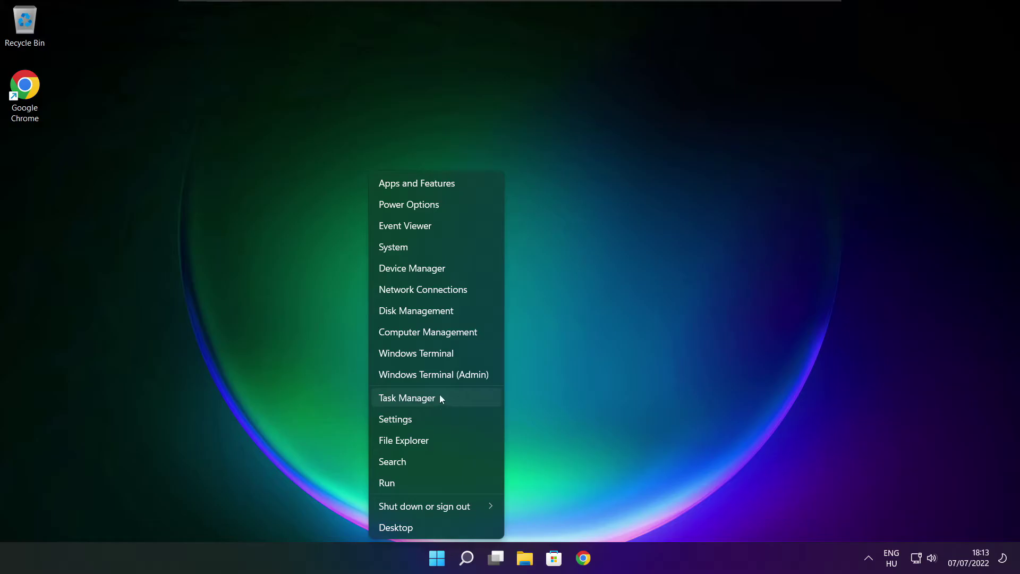
{"action": "left_click", "coordinate": [439, 399]}
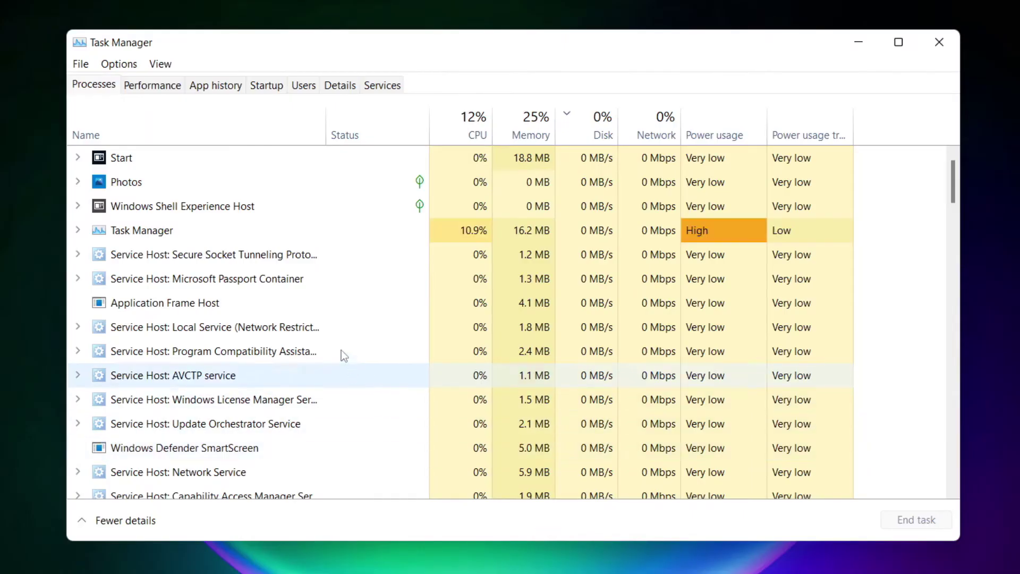
{"action": "left_click", "coordinate": [267, 89]}
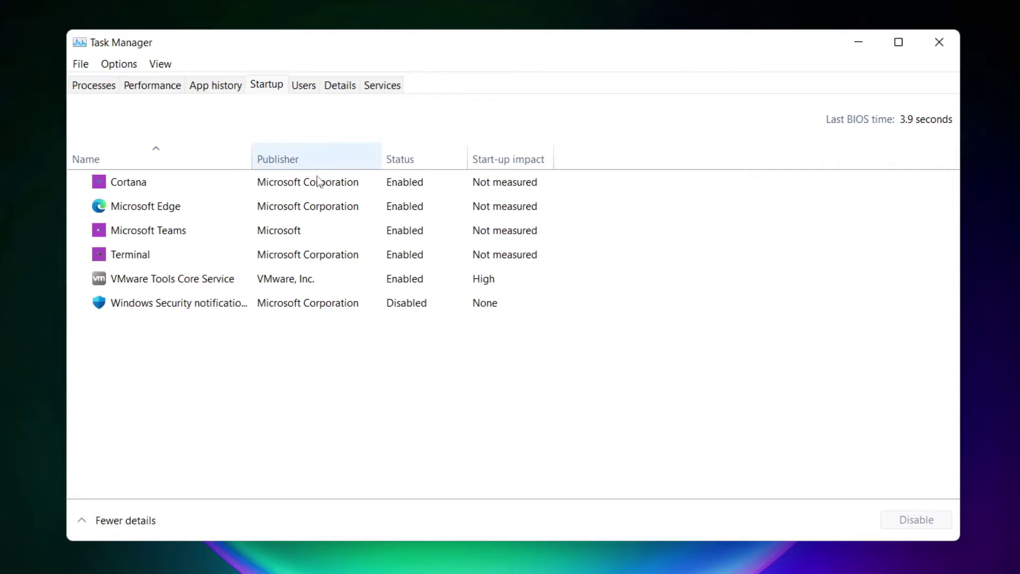
- Disable Cortana, Microsoft Edge, Microsoft Teams and Terminal as startup apps
{"action": "left_click", "coordinate": [306, 187]}
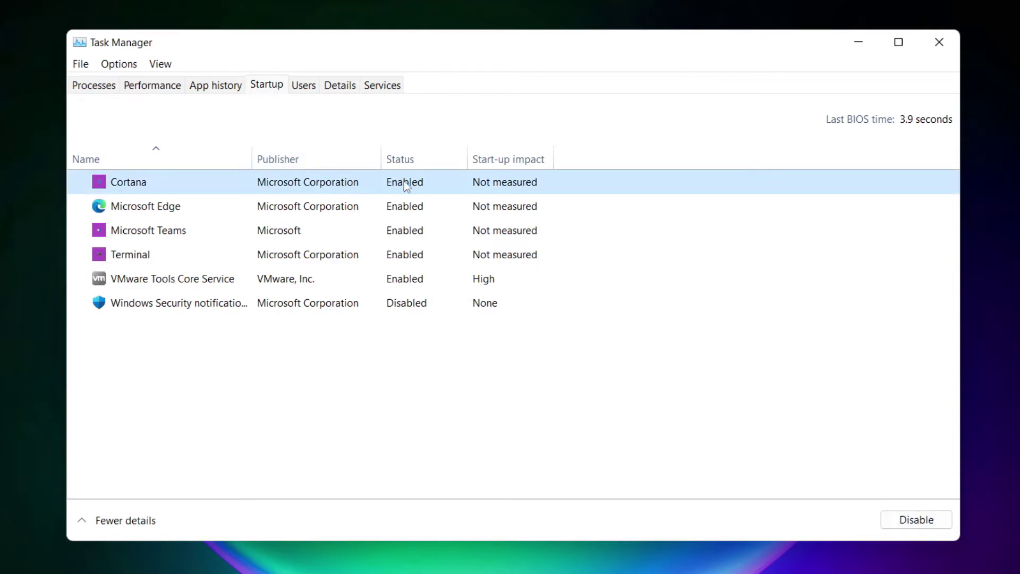
{"action": "left_click", "coordinate": [916, 525]}
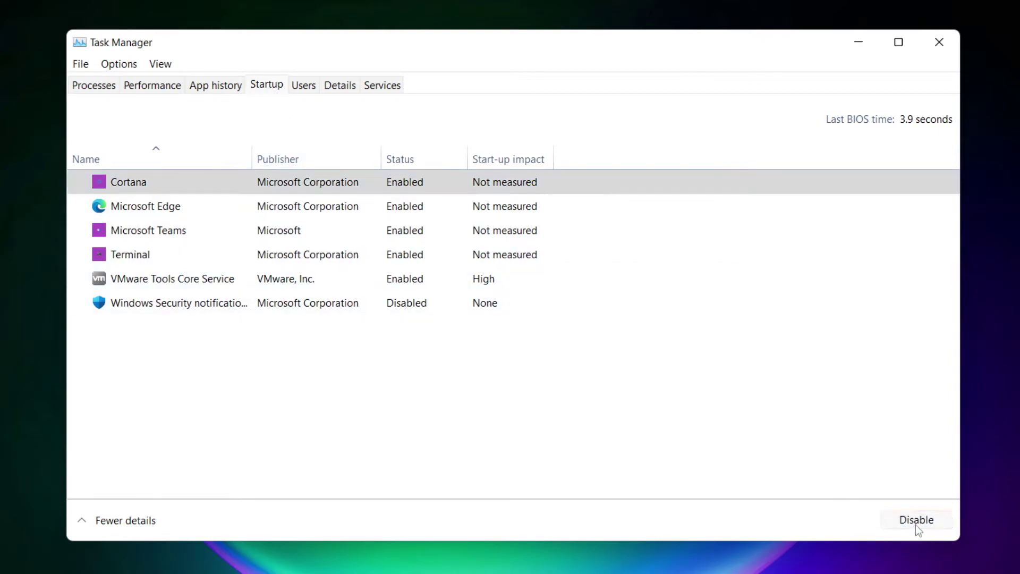
{"action": "left_click", "coordinate": [250, 213]}
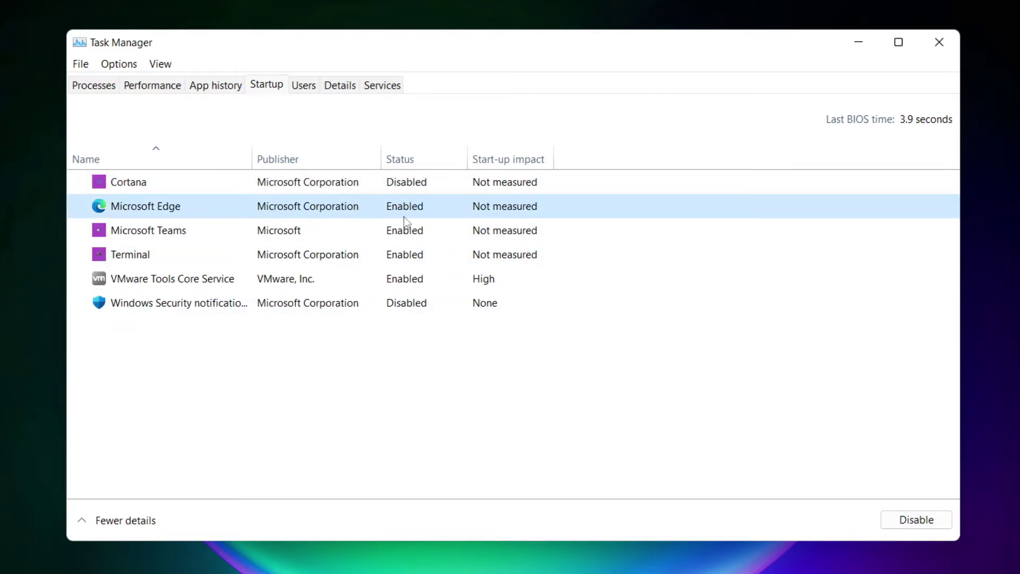
{"action": "left_click", "coordinate": [916, 521]}
{"action": "left_click", "coordinate": [419, 231]}
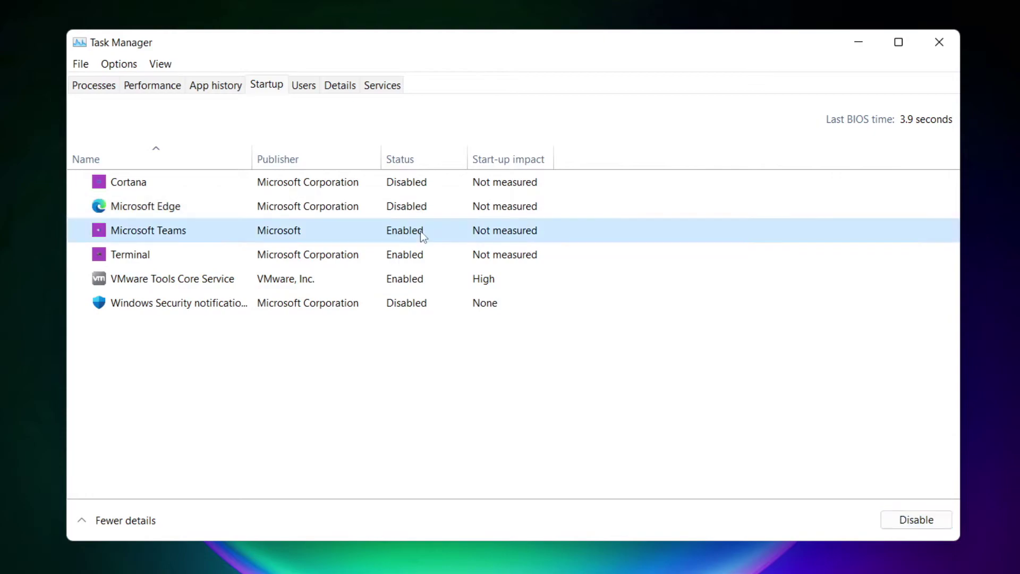
{"action": "left_click", "coordinate": [932, 524]}
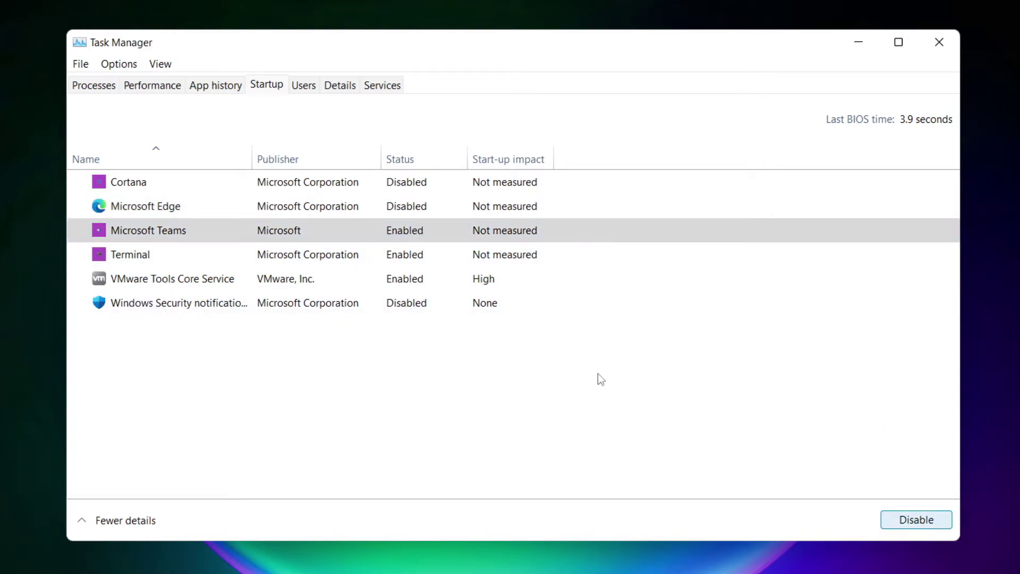
{"action": "left_click", "coordinate": [340, 259]}
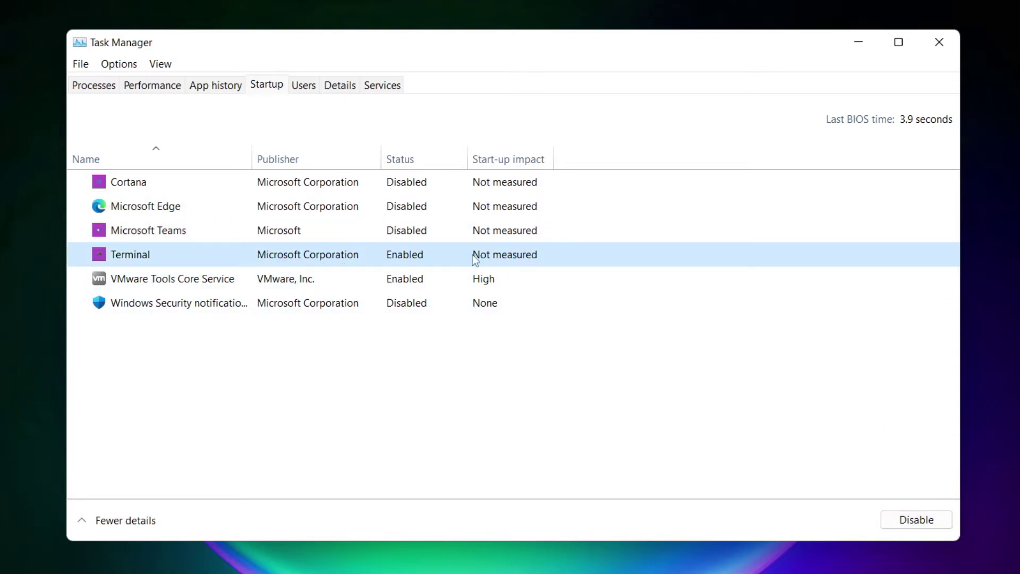
{"action": "left_click", "coordinate": [932, 524]}
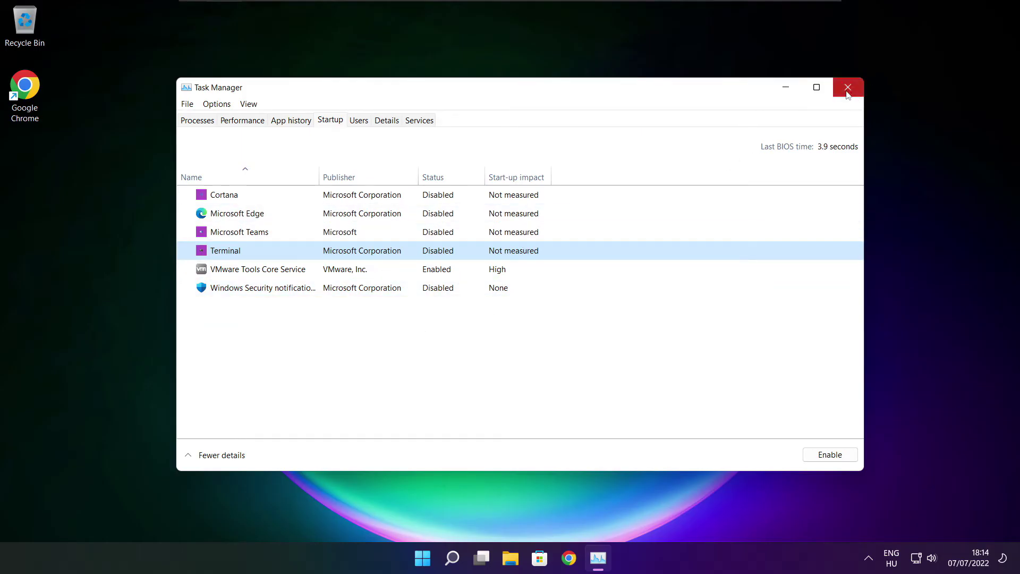
- Close Task Manager, then launch Command Prompt as administrator via Search and centre its window
{"action": "left_click", "coordinate": [847, 91]}
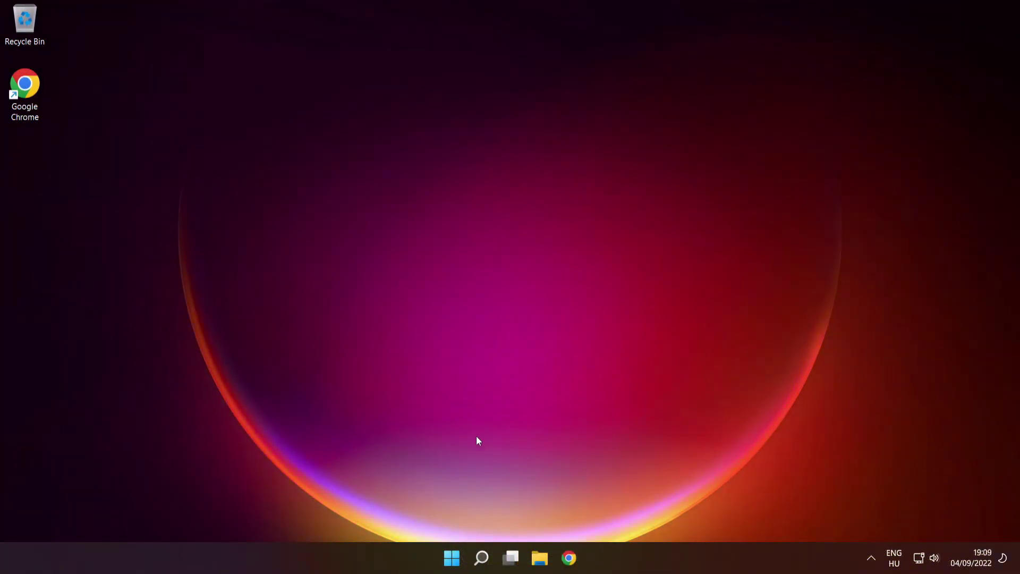
{"action": "mouse_move", "coordinate": [476, 566]}
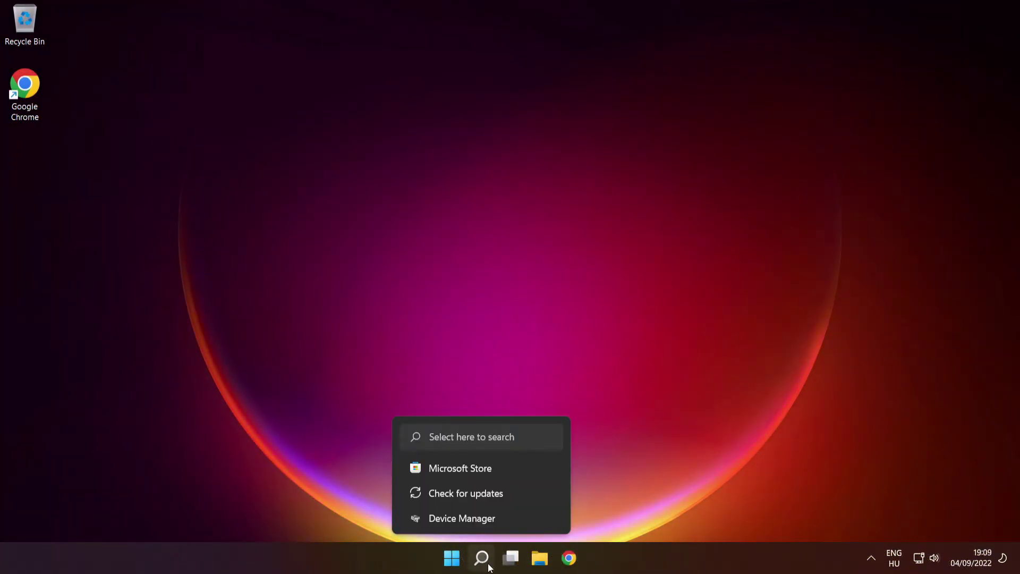
{"action": "left_click", "coordinate": [482, 558]}
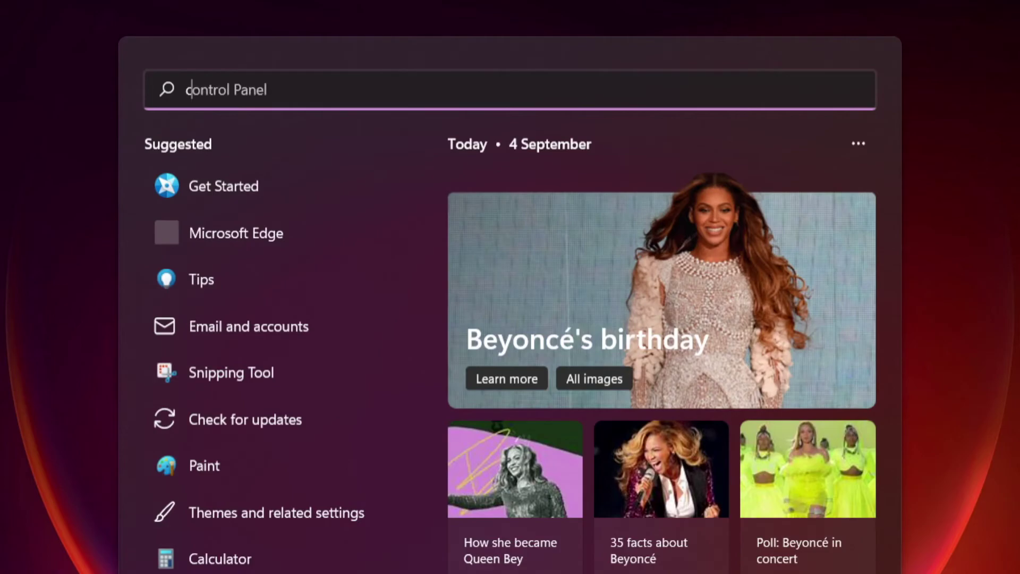
{"action": "type", "text": "cmd"}
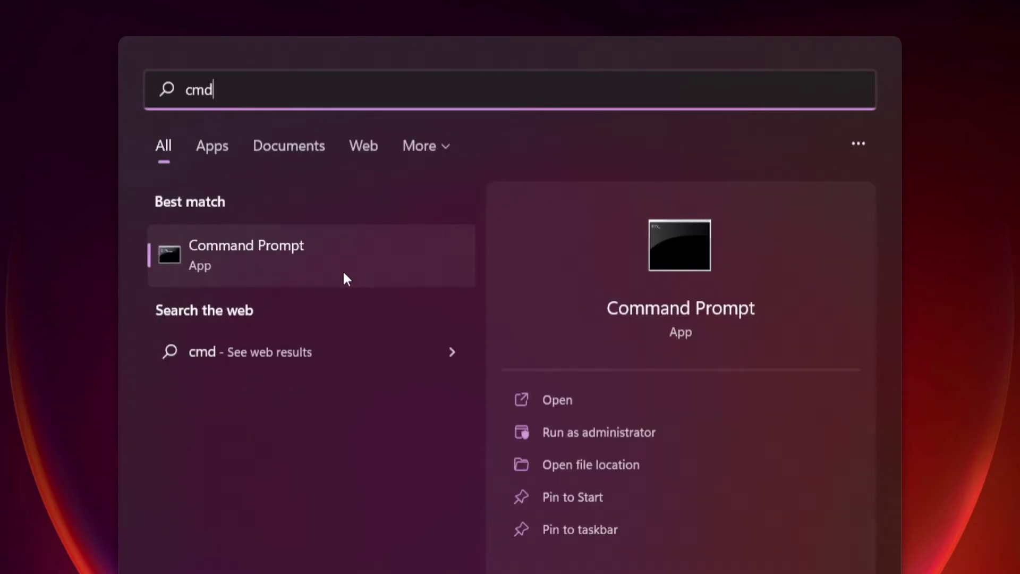
{"action": "right_click", "coordinate": [375, 251]}
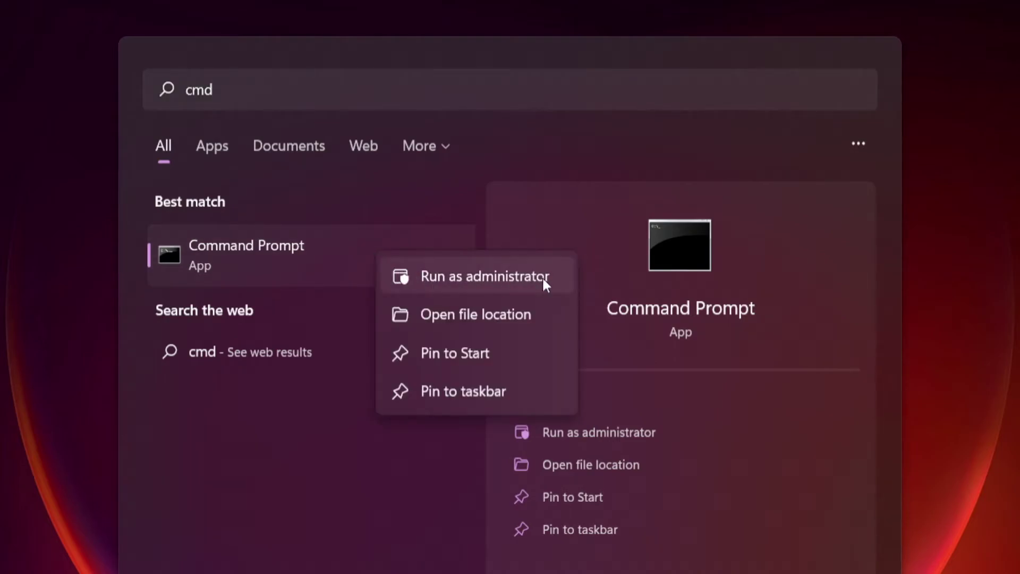
{"action": "left_click", "coordinate": [484, 274]}
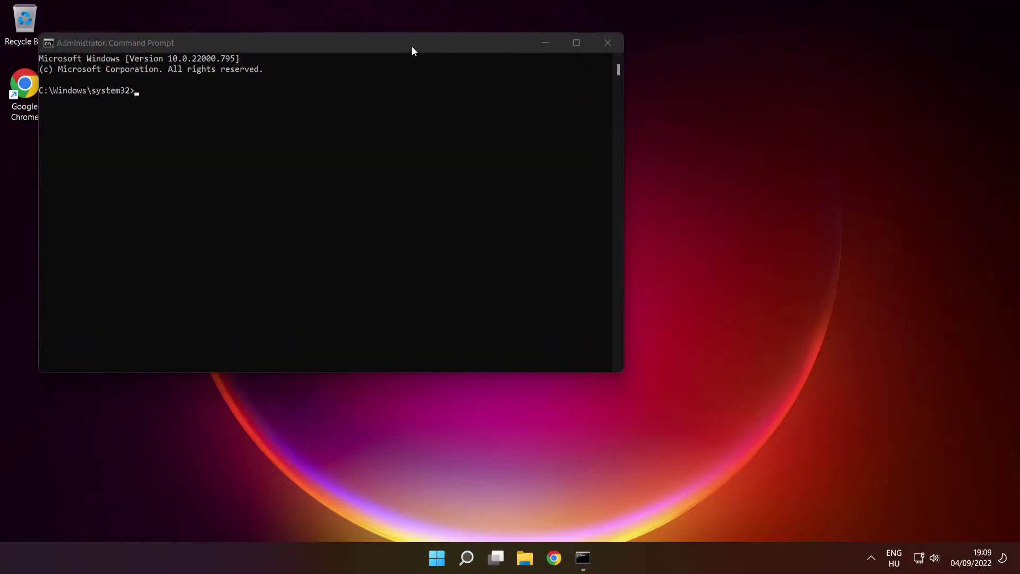
{"action": "left_click_drag", "start_coordinate": [410, 44], "coordinate": [588, 126]}
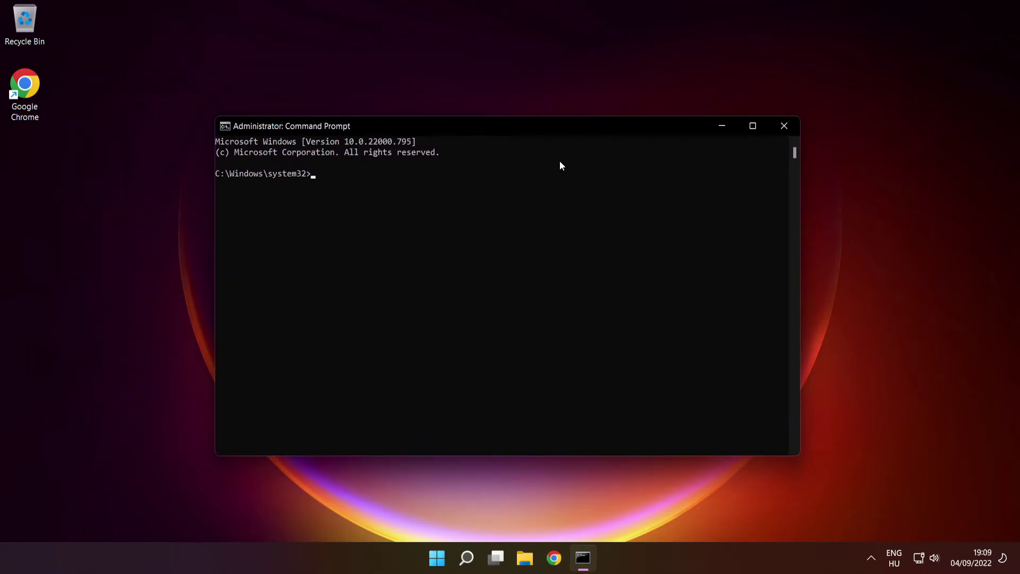
- Run sfc /scannow to verify and repair corrupt system files
{"action": "type", "text": "sfc /scannow"}
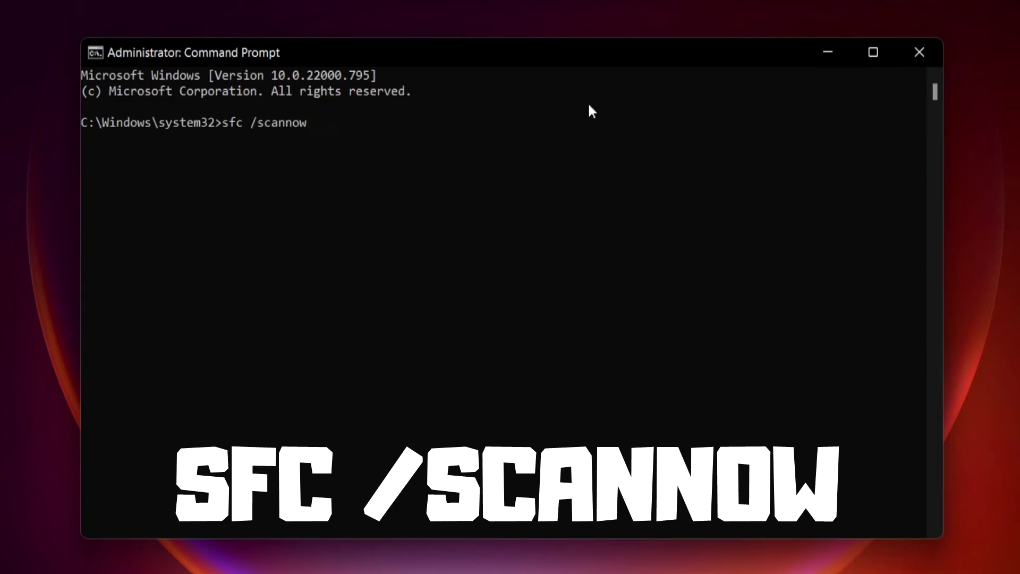
{"action": "key", "text": "Return"}
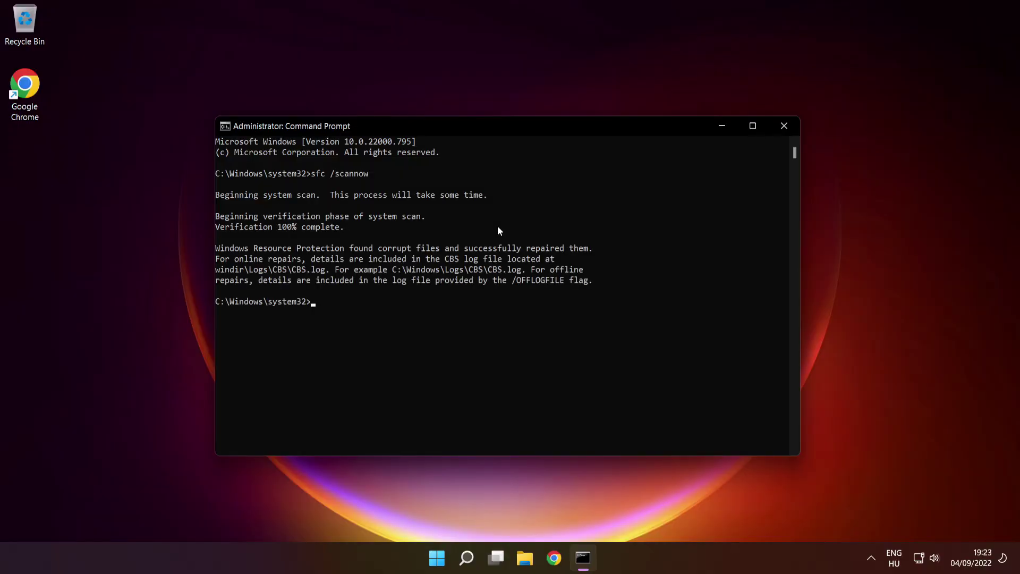
- Close Command Prompt and show the Start menu's Sleep, Shut down and Restart options
{"action": "left_click", "coordinate": [784, 127]}
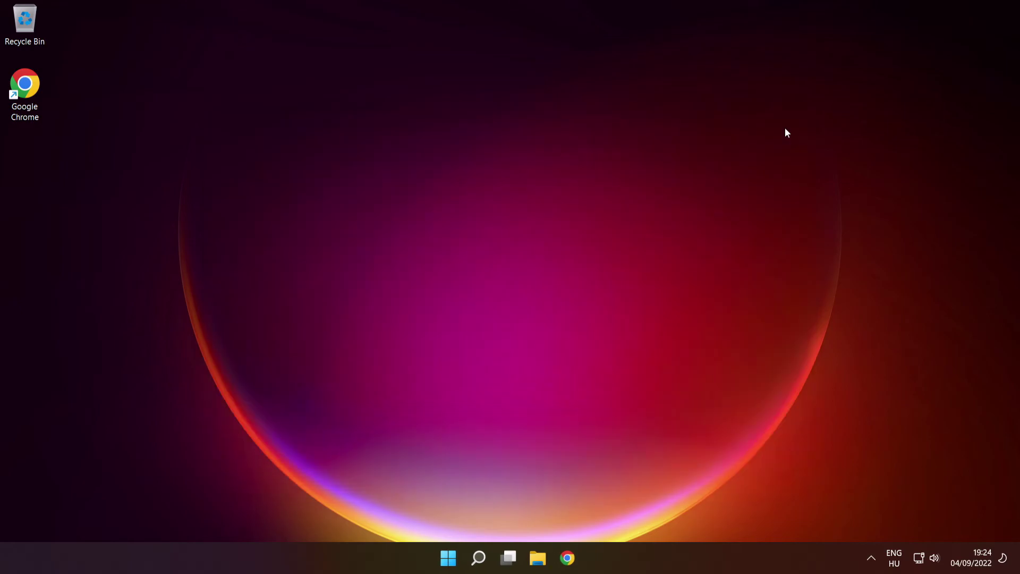
{"action": "left_click", "coordinate": [451, 557]}
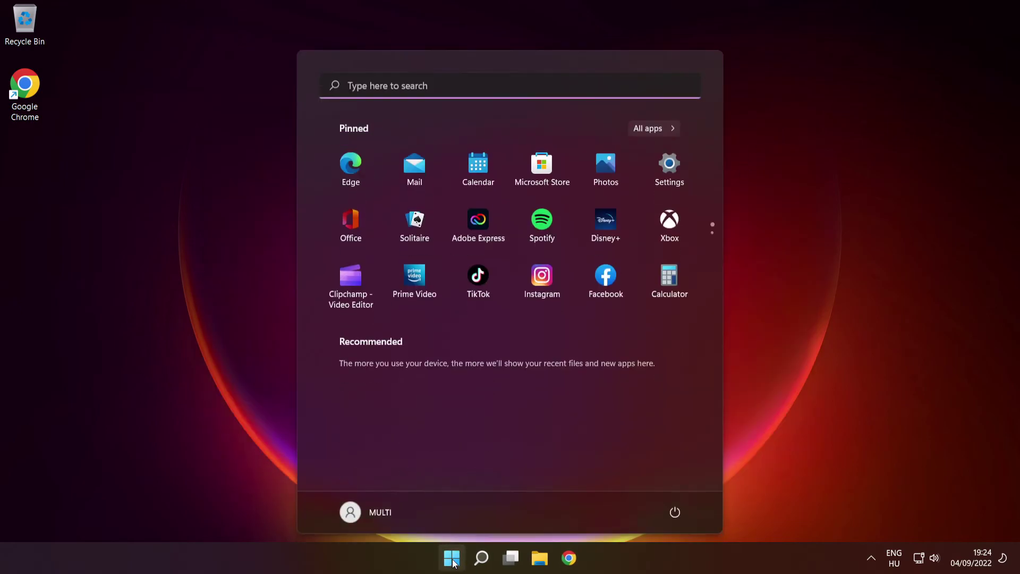
{"action": "left_click", "coordinate": [675, 512]}
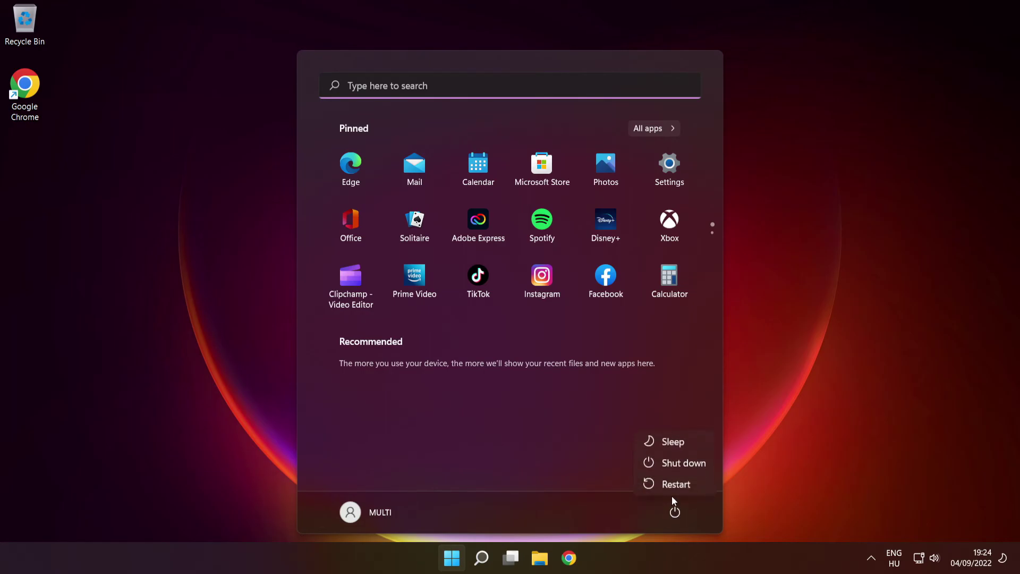